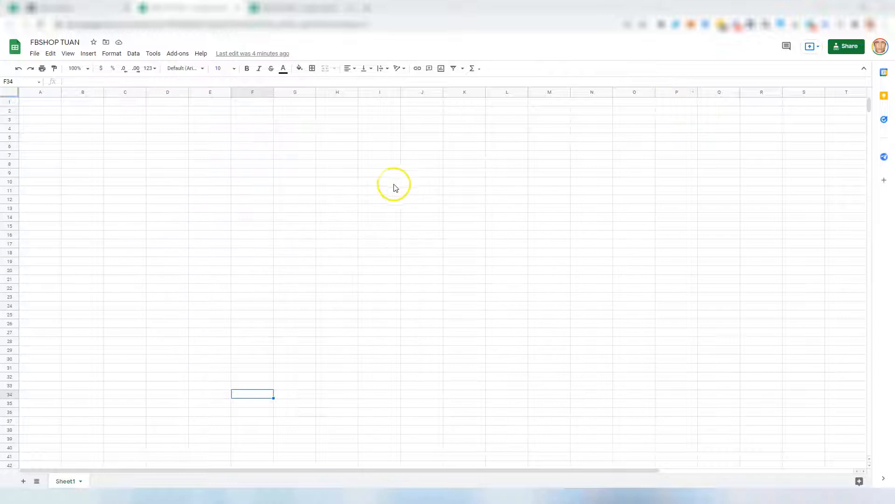
left_click(193, 5)
left_click(247, 143)
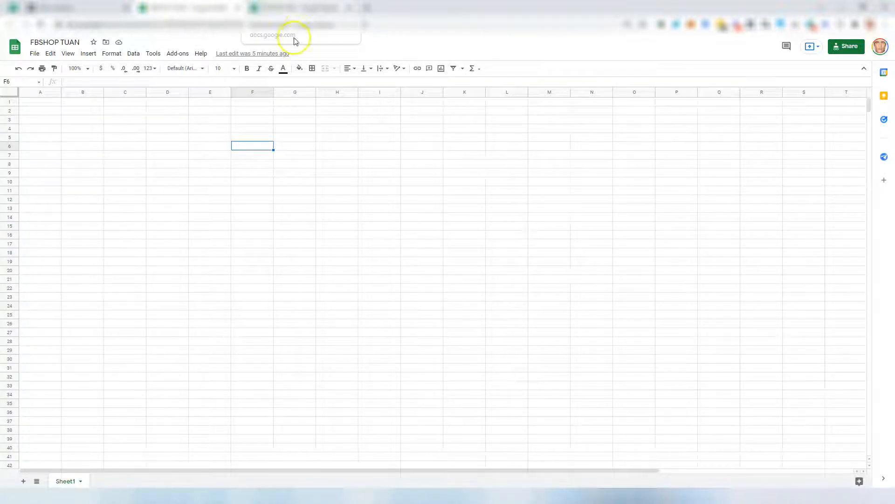
left_click(297, 14)
left_click(216, 8)
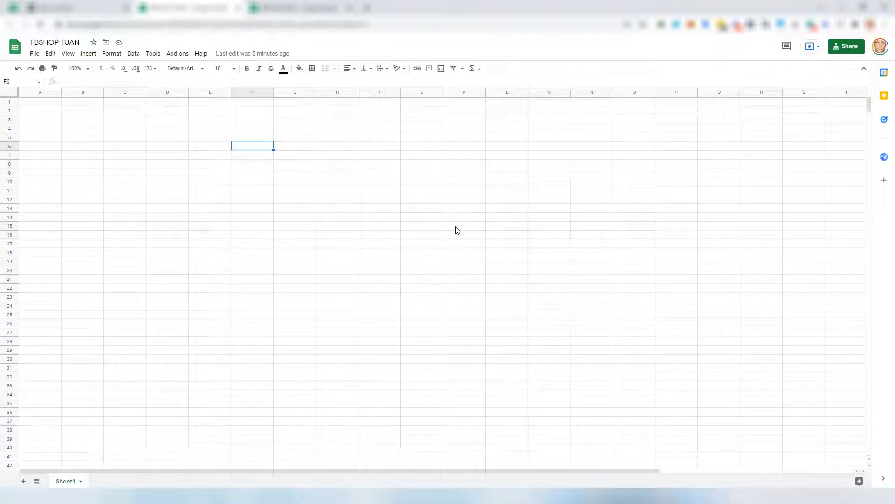
Step: Open the Hexalister extension and filter the listings by Unlisted status
left_click(660, 26)
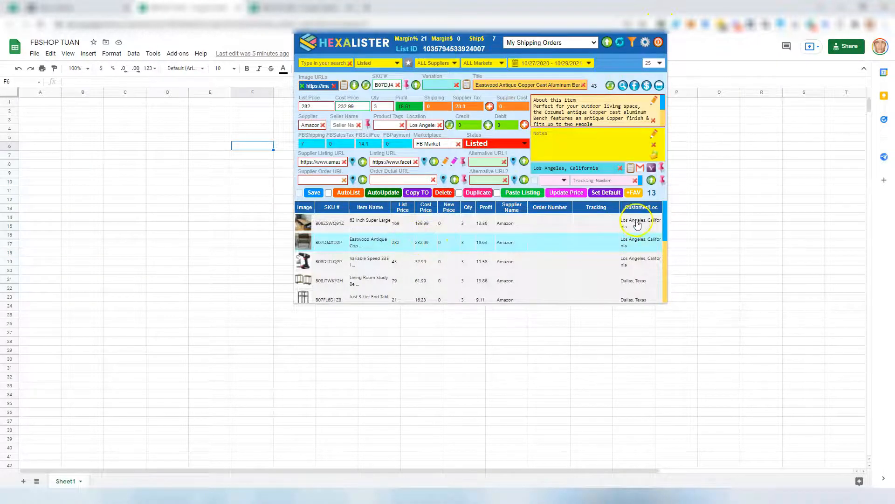
left_click(373, 63)
left_click(366, 71)
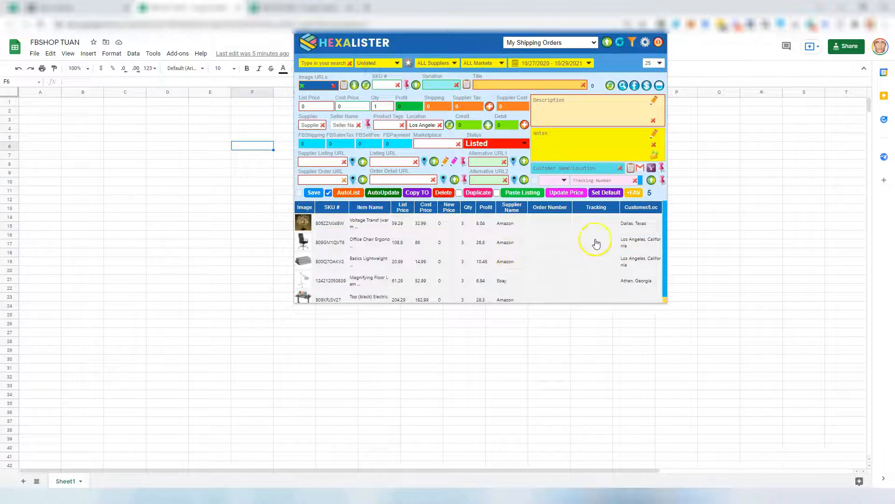
Step: Examine the unlisted items' details, including title, description, status, list price and profit
left_click(462, 225)
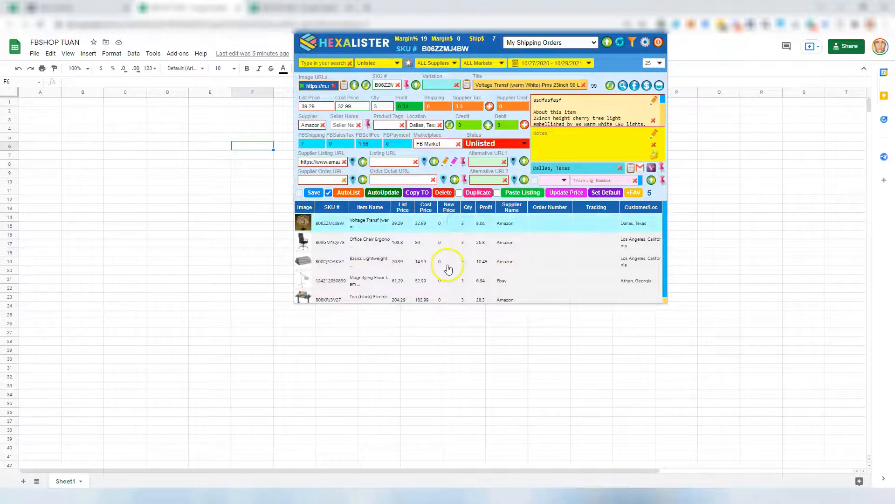
left_click(448, 263)
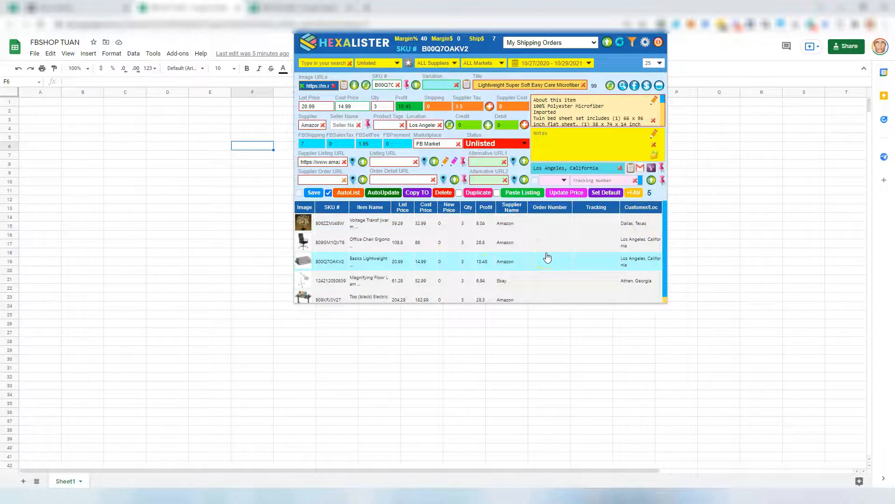
left_click(336, 228)
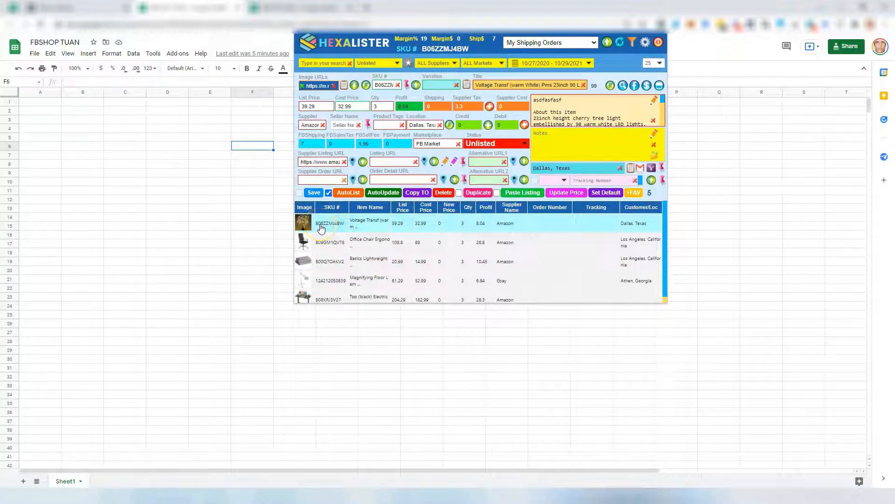
left_click(486, 146)
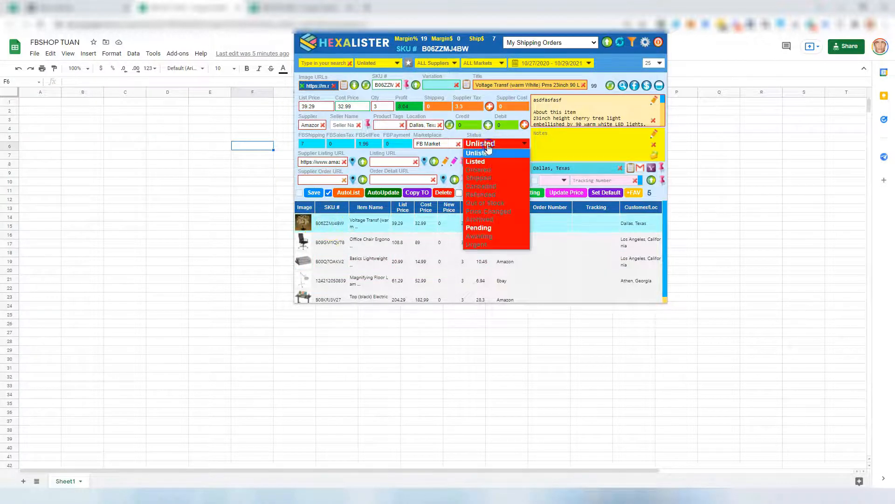
left_click(426, 266)
left_click(399, 259)
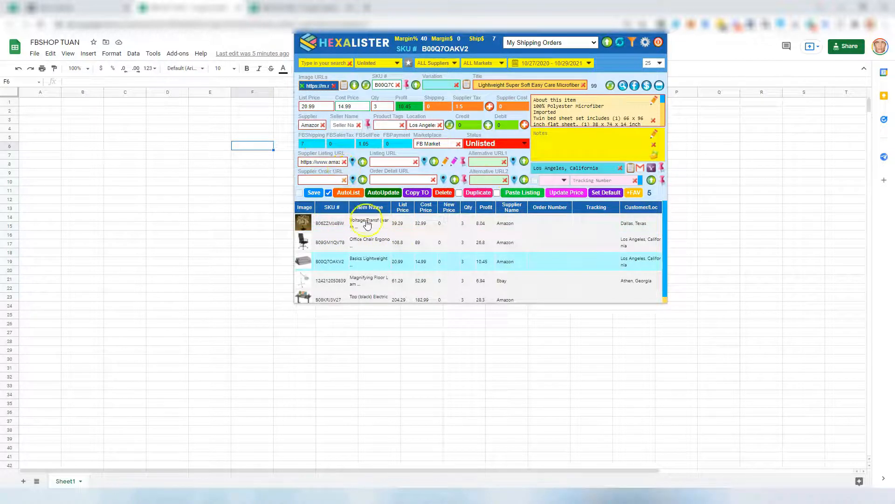
left_click(366, 224)
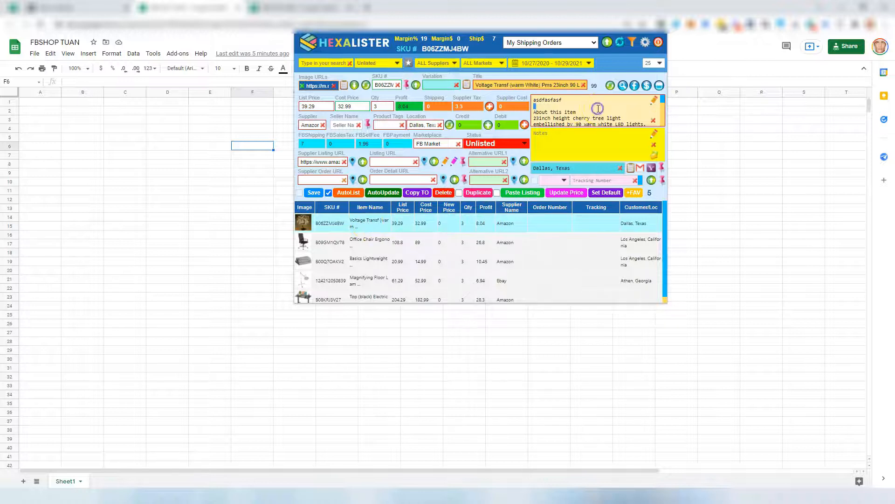
left_click(540, 85)
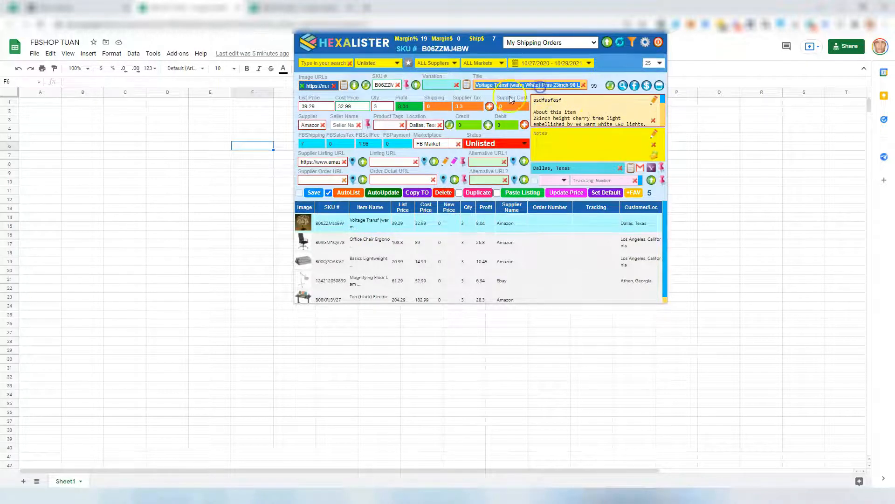
left_click(316, 107)
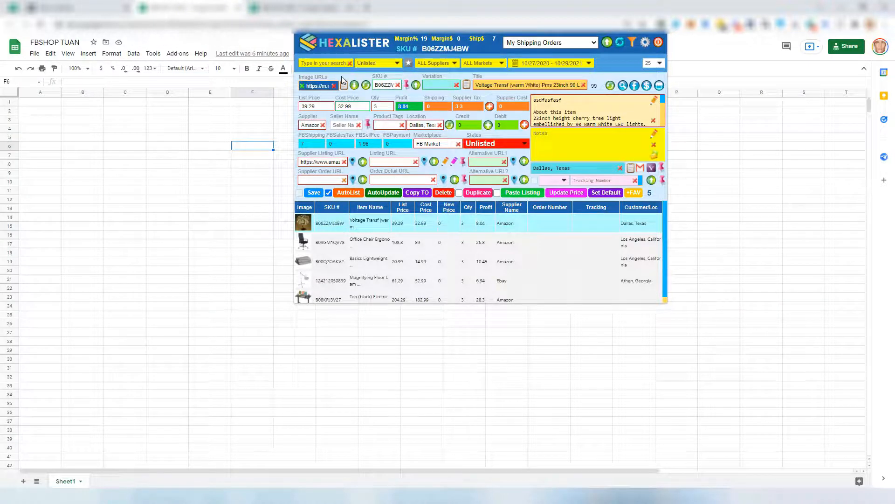
Step: Open the New / Edit Templates page from Hexalister
left_click(544, 42)
left_click(528, 84)
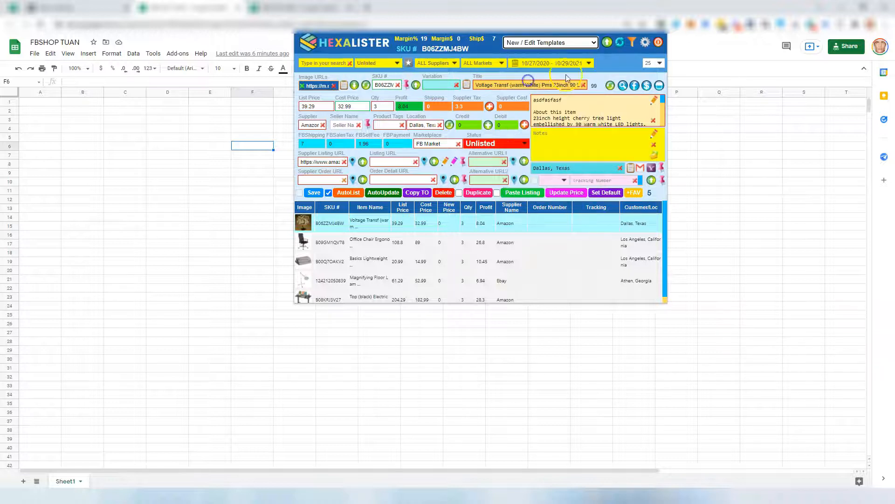
left_click(609, 42)
Step: Set the new template's type to Googlesheet URL to Shop and name it FBSHOP TUAN
left_click(376, 108)
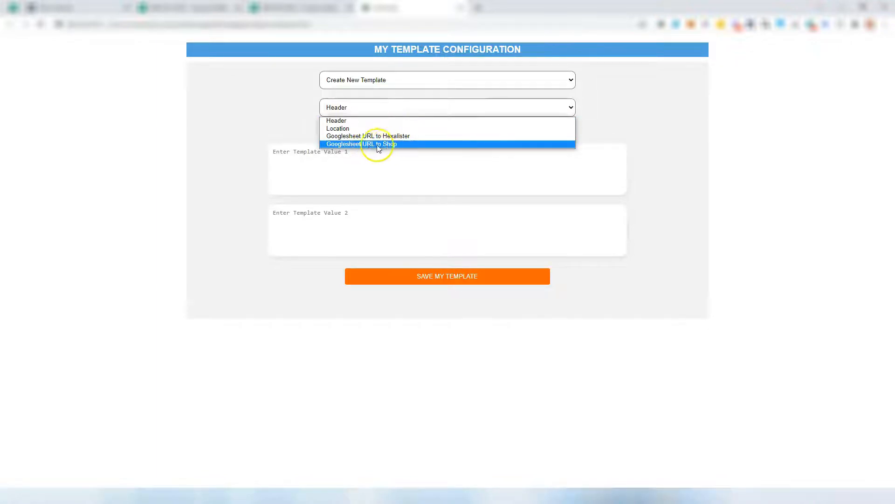
left_click(399, 146)
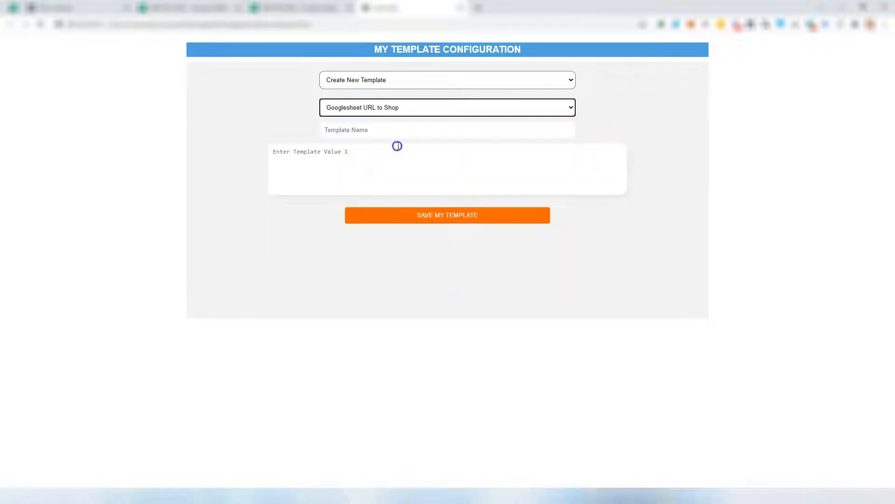
left_click(343, 128)
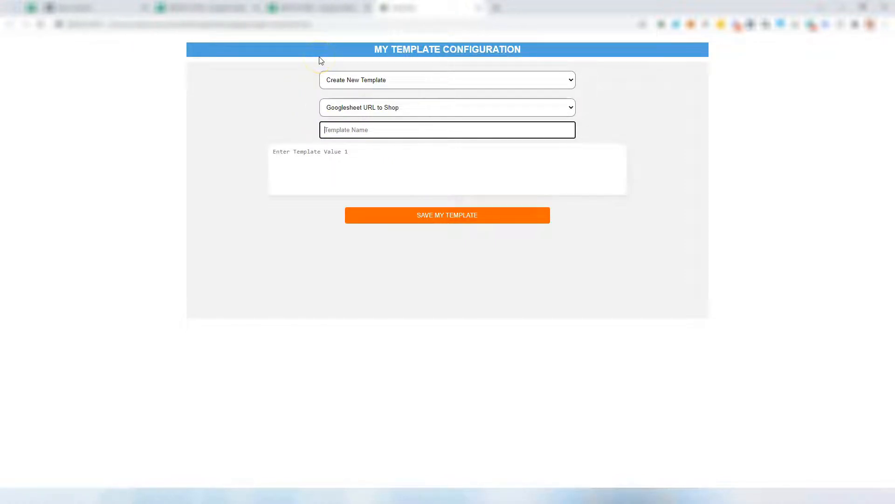
type("FBSHOP TUAN")
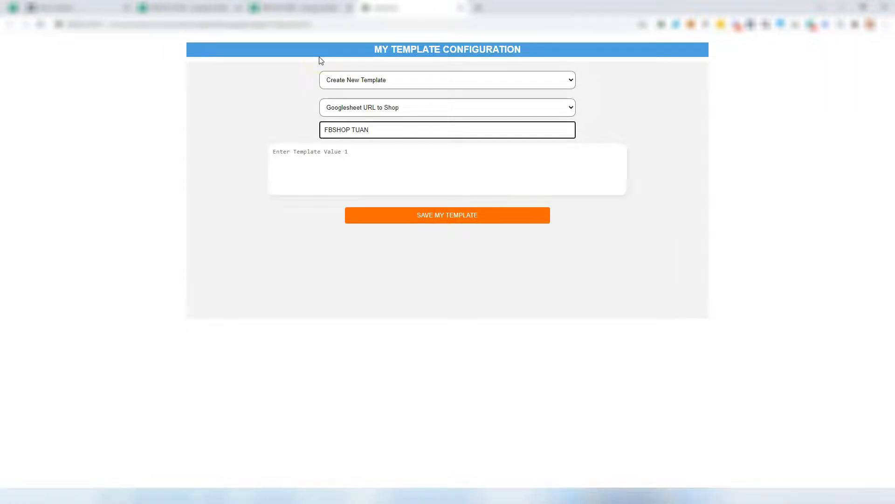
Step: In the FBSHOP TUAN Google Sheet, set access for anyone with the link to Editor and copy the sharing link
left_click(199, 8)
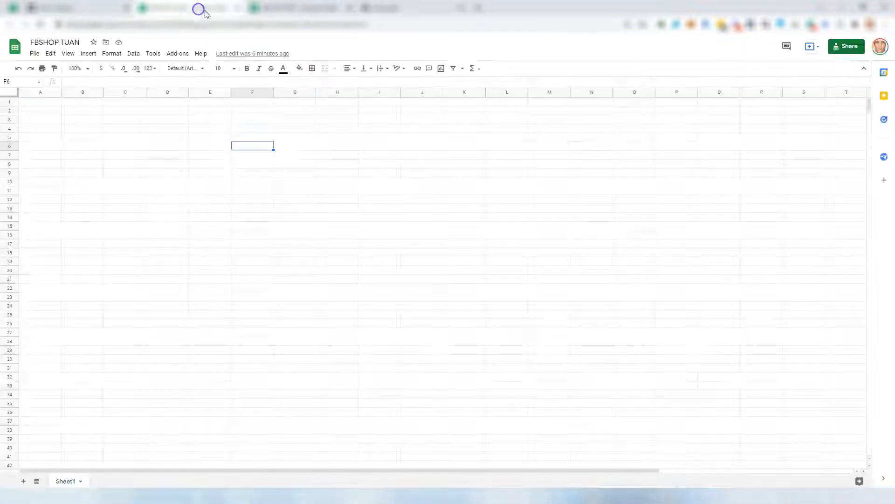
left_click(850, 46)
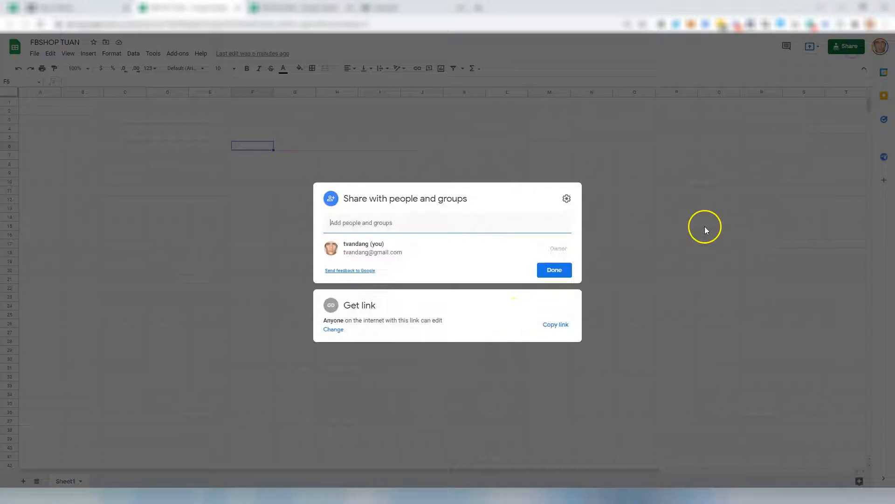
left_click(332, 331)
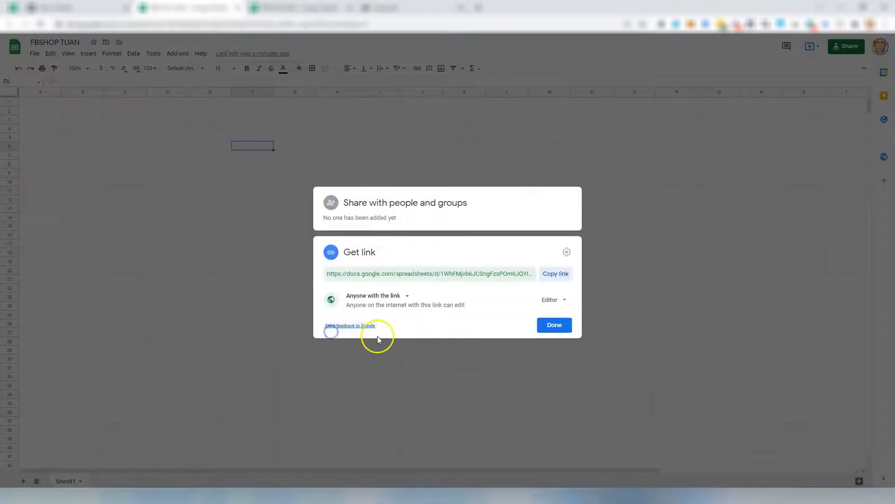
left_click(564, 303)
left_click(568, 362)
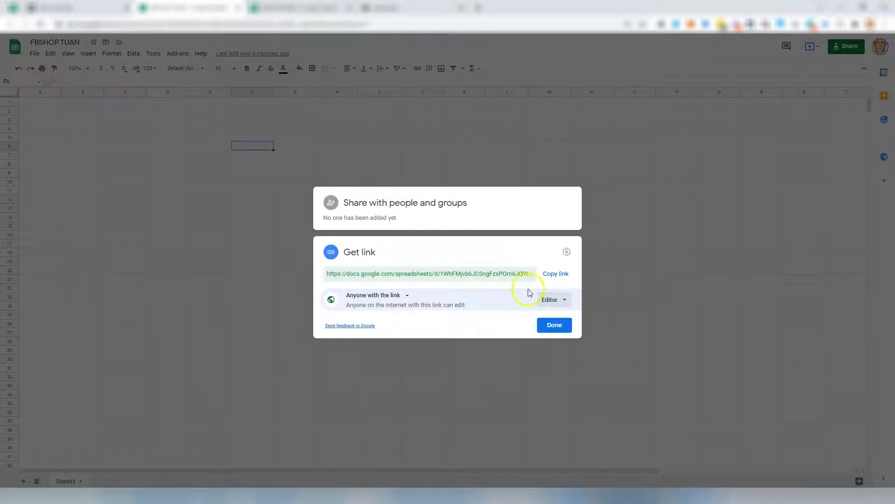
left_click(555, 274)
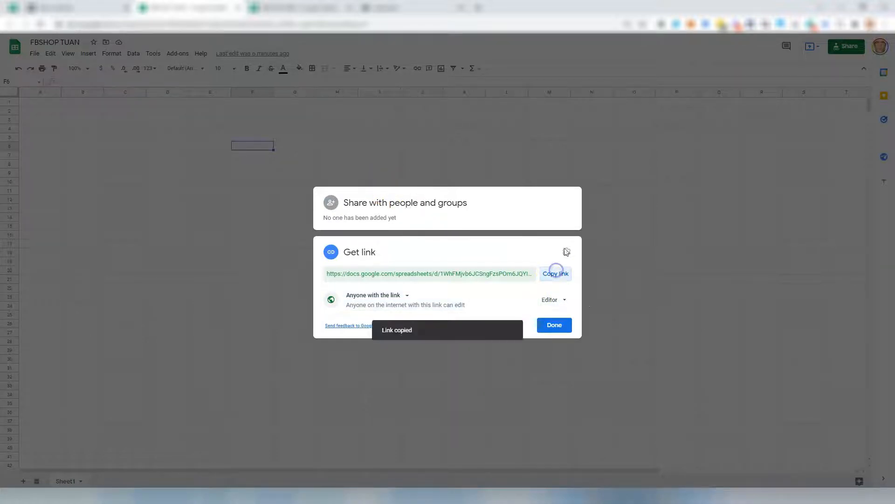
Step: Paste the copied sheet link as the FBSHOP TUAN template's first value and save the template
left_click(400, 11)
left_click(408, 156)
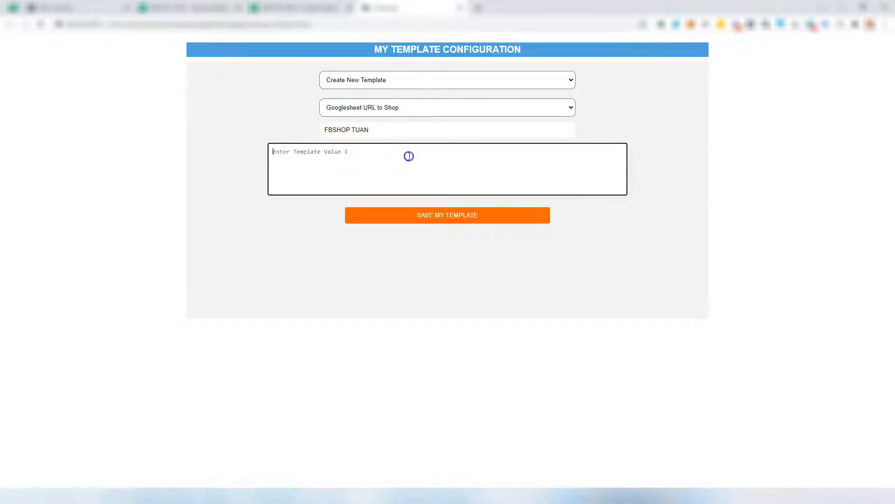
key("ctrl+v")
left_click(449, 218)
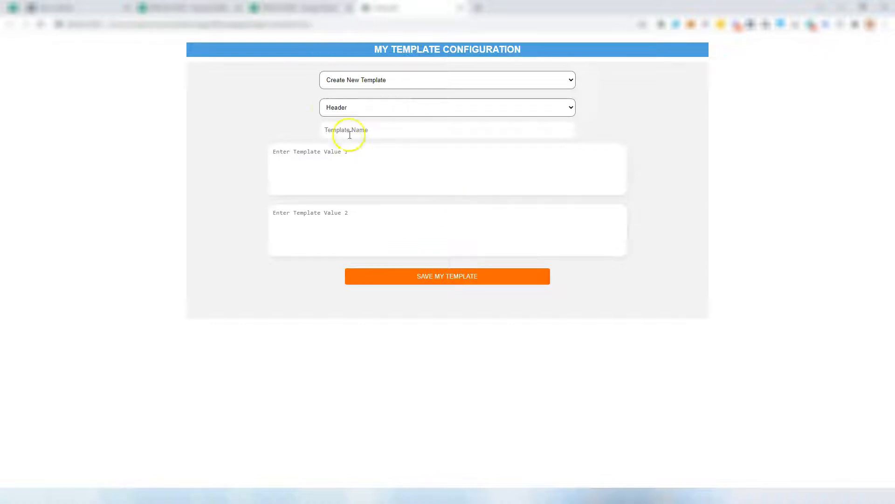
Step: Start another template of type Googlesheet URL to Shop and name it FBSHOP MIKE
left_click(360, 107)
left_click(362, 144)
left_click(367, 132)
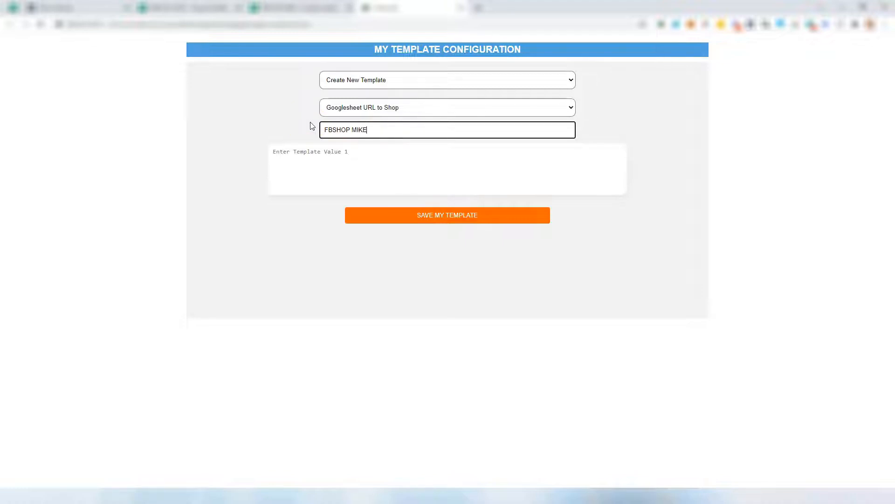
left_click(345, 128)
left_click_drag(352, 130, 317, 130)
left_click(363, 131)
double_click(362, 131)
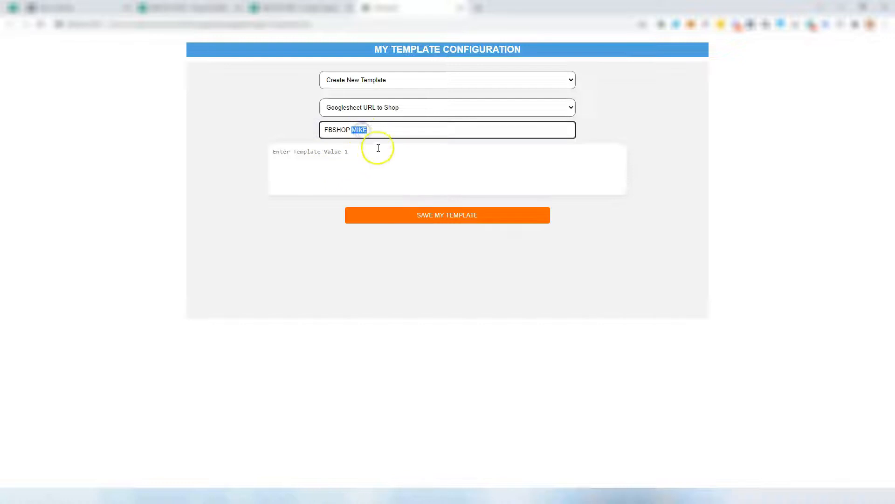
Step: Copy the sharing link of the FBSHOP MIKE Google Sheet, with anyone with the link as Editor
left_click(309, 5)
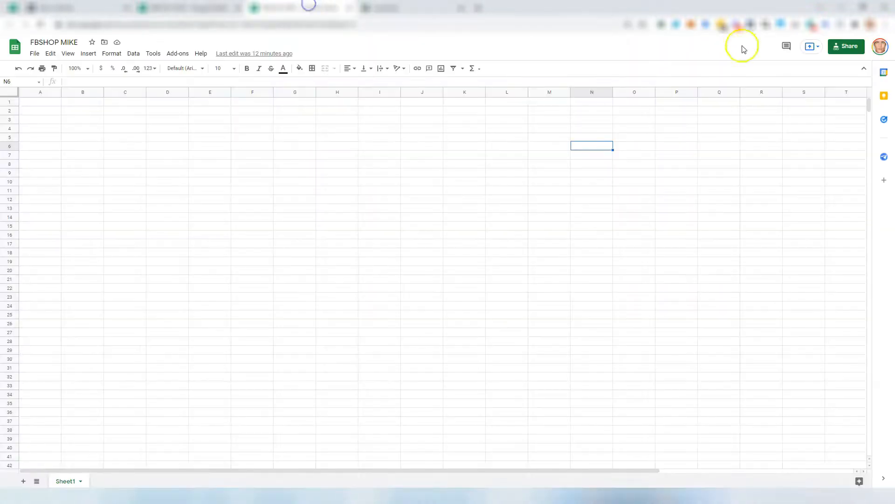
left_click(844, 46)
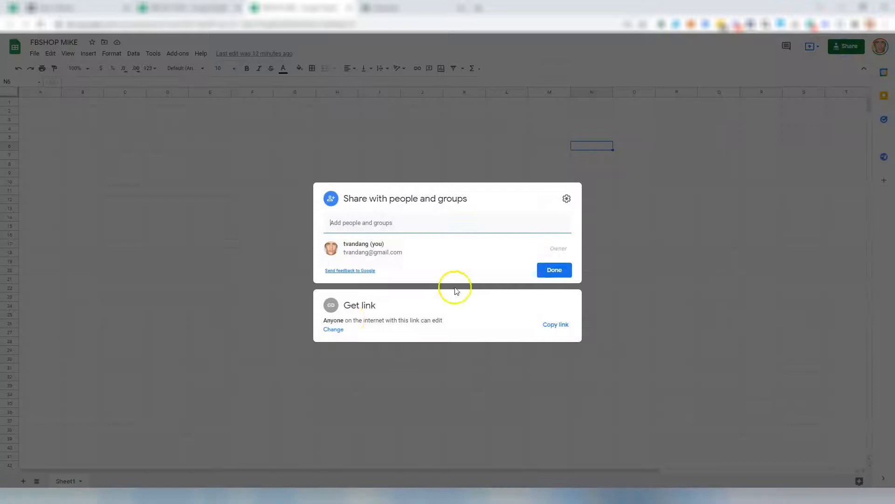
left_click(334, 328)
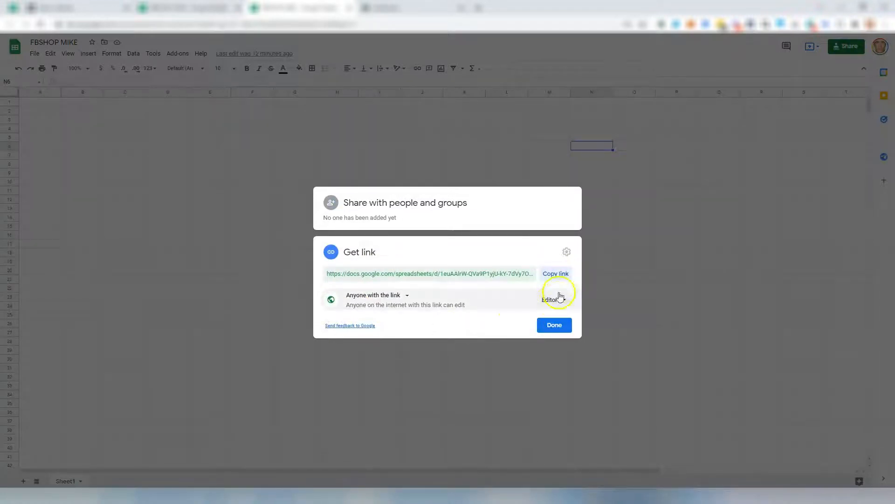
left_click(554, 274)
Step: Paste the copied sheet link as the FBSHOP MIKE template's first value and save the template
left_click(400, 6)
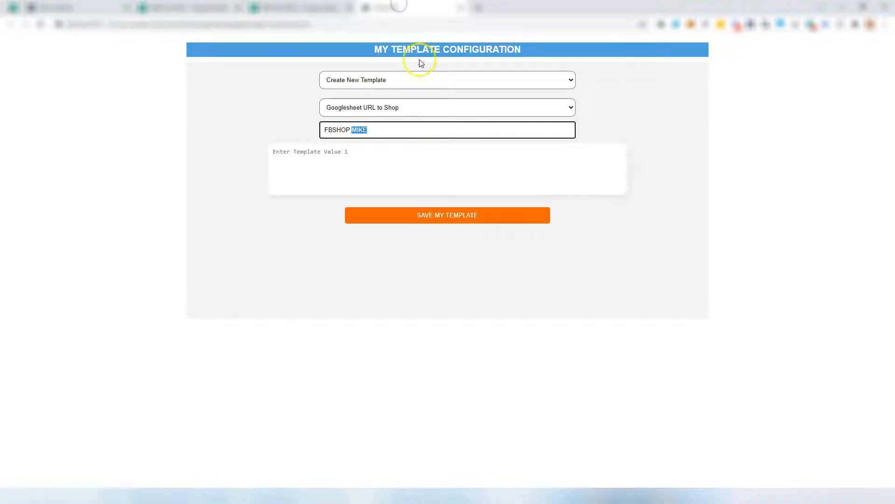
left_click(406, 153)
key("ctrl+v")
left_click(455, 214)
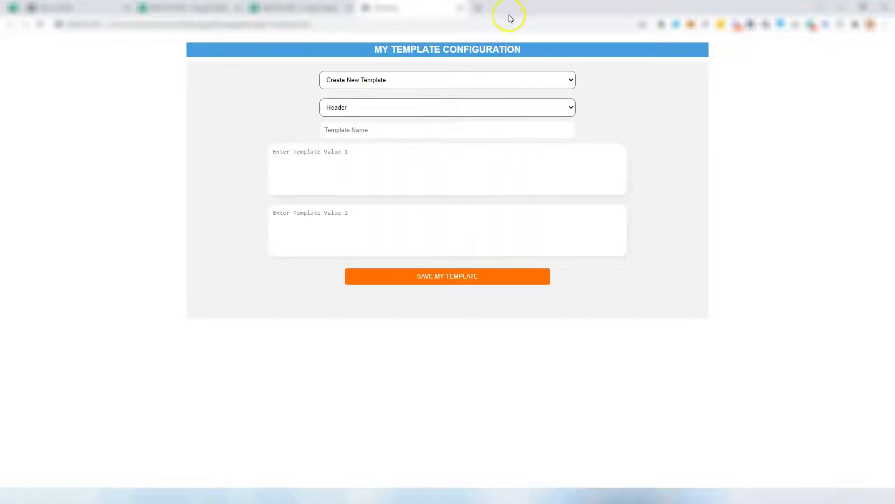
Step: Open the FBshop CSV Feed page from Hexalister
left_click(661, 25)
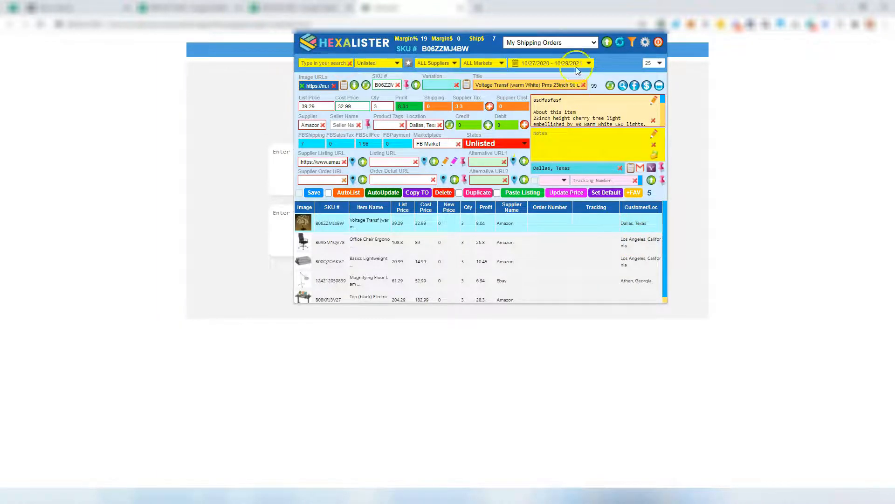
left_click(559, 42)
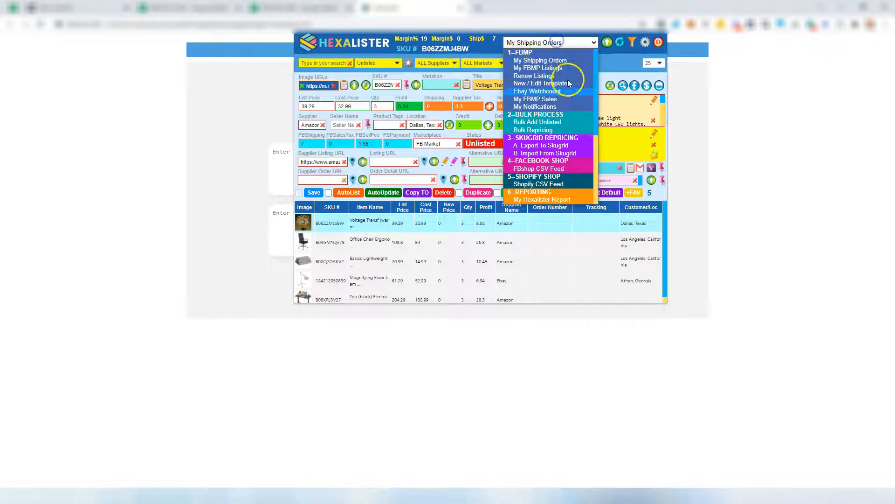
left_click(537, 169)
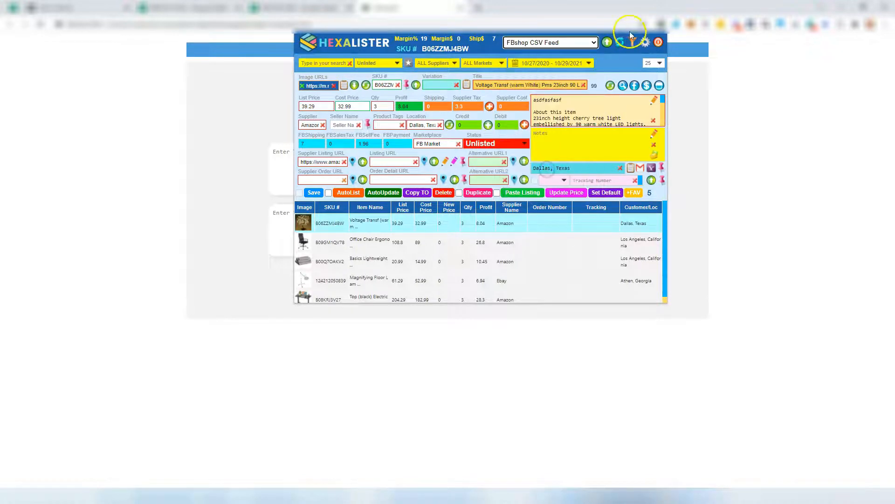
left_click(607, 41)
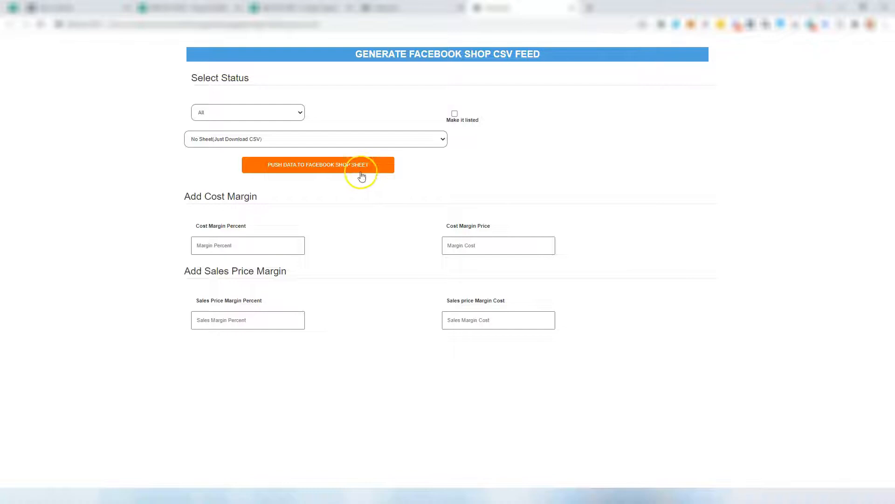
Step: Set the feed's status to All and choose FBSHOP TUAN as the destination sheet
left_click(243, 111)
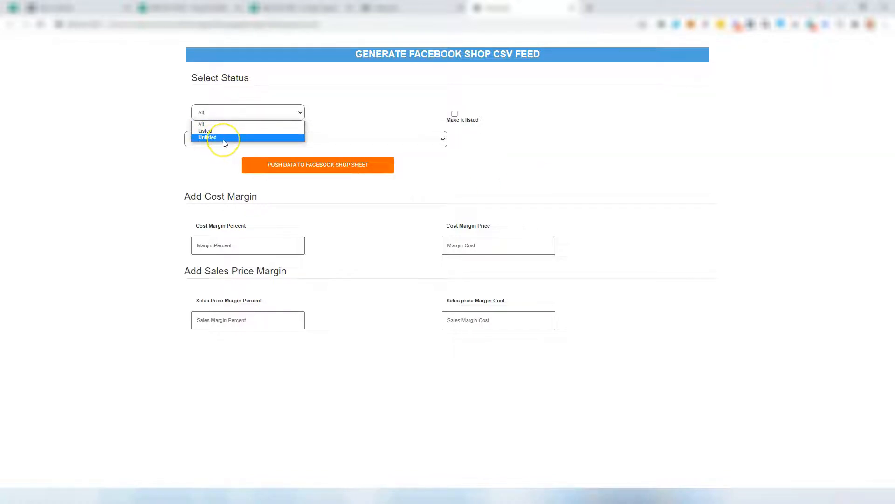
left_click(225, 134)
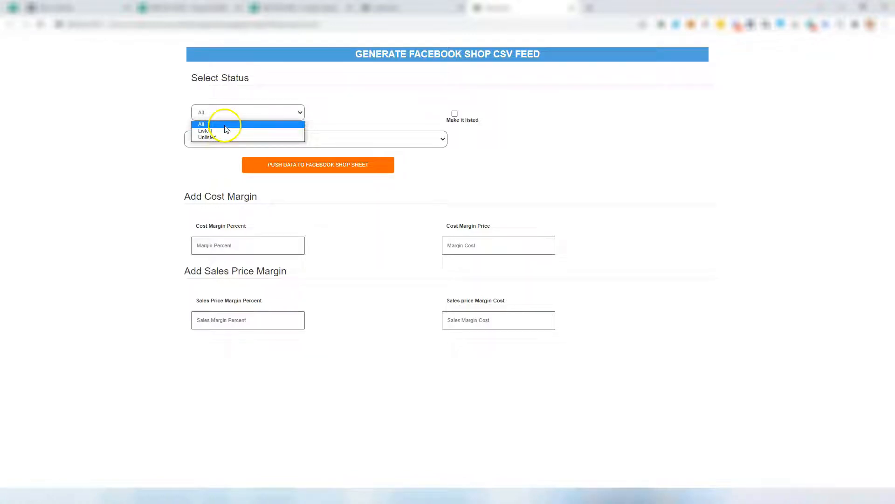
left_click(226, 125)
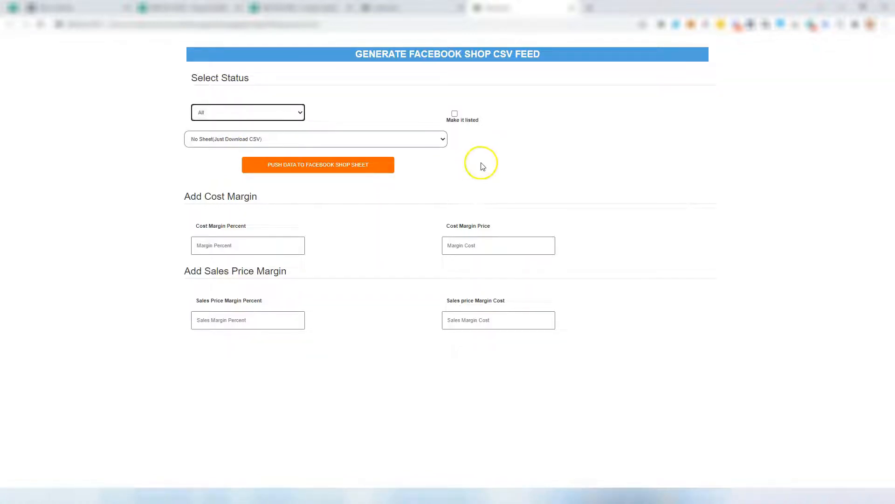
left_click(410, 140)
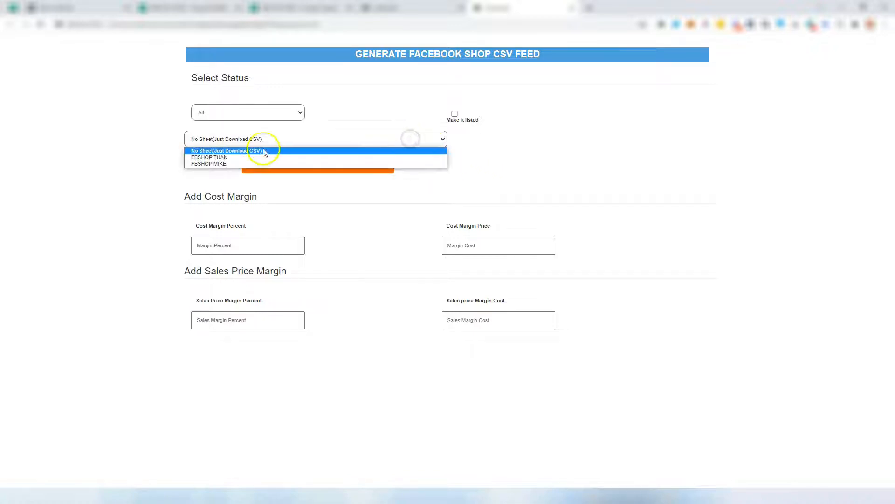
left_click(242, 160)
Step: Dismiss the sharing dialog in the FBSHOP TUAN Google Sheet and close the template configuration page, returning to the CSV feed page
left_click(190, 7)
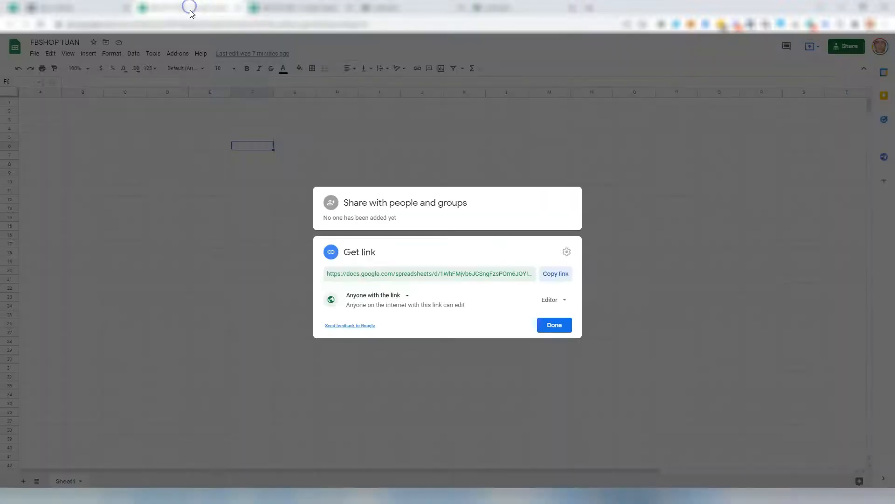
left_click(554, 324)
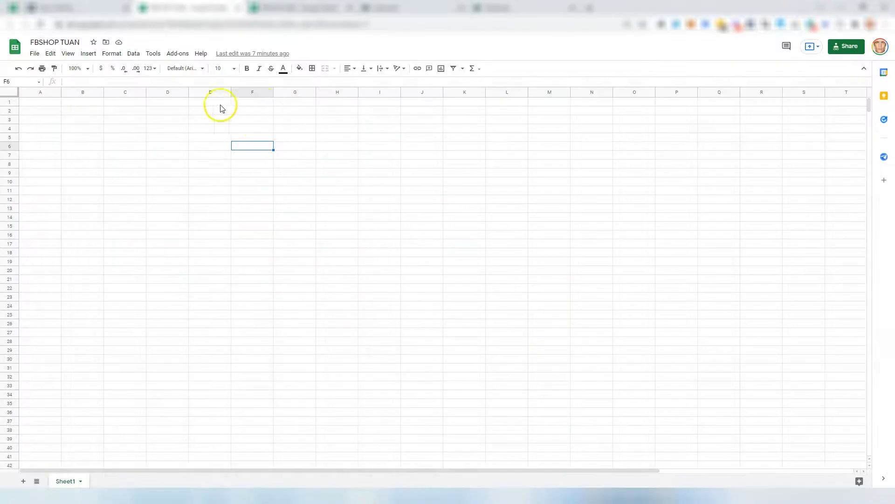
left_click(499, 8)
left_click(446, 8)
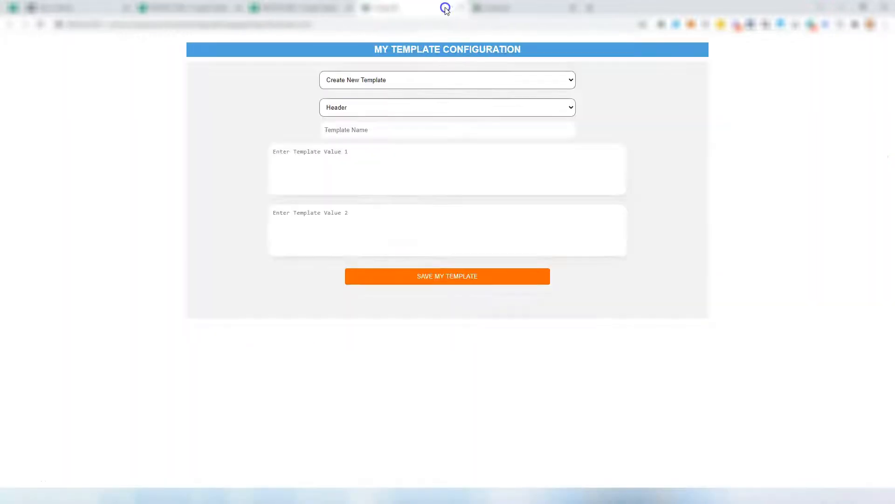
left_click(461, 8)
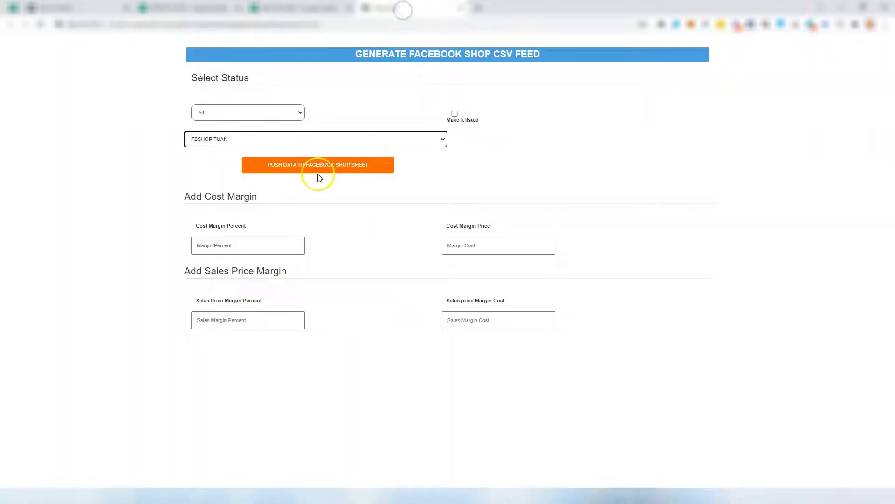
Step: Examine the cost and sales price margin fields alongside the first unlisted item's list and cost prices in Hexalister
left_click(239, 246)
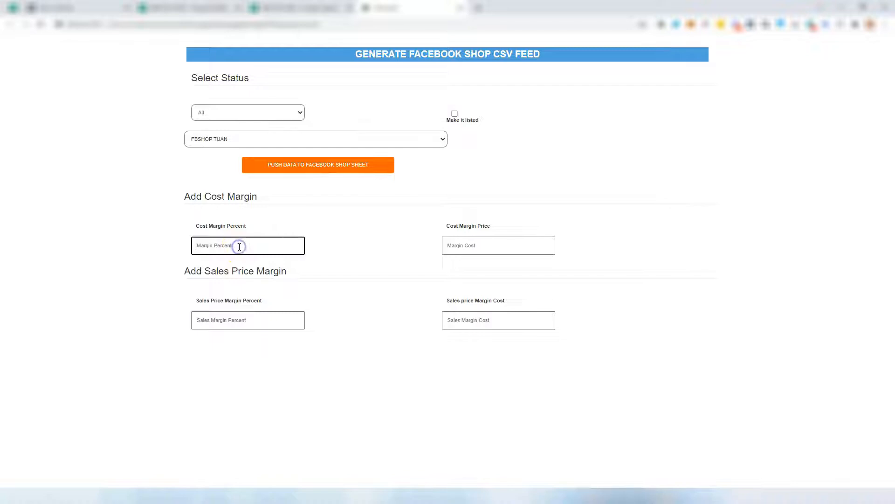
left_click(243, 245)
left_click(661, 24)
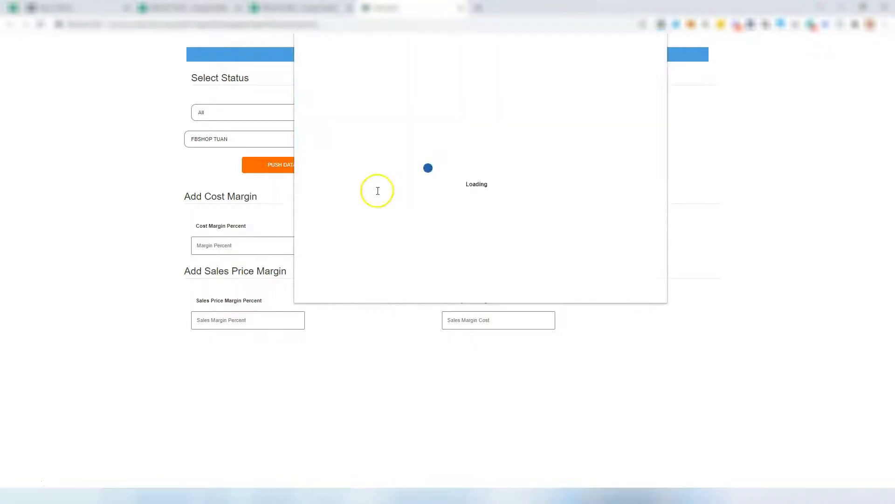
left_click(240, 244)
left_click(481, 251)
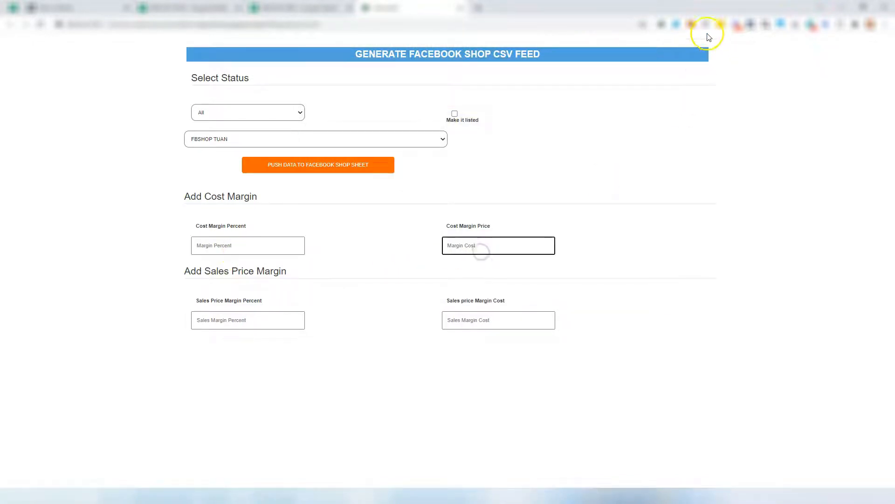
left_click(661, 25)
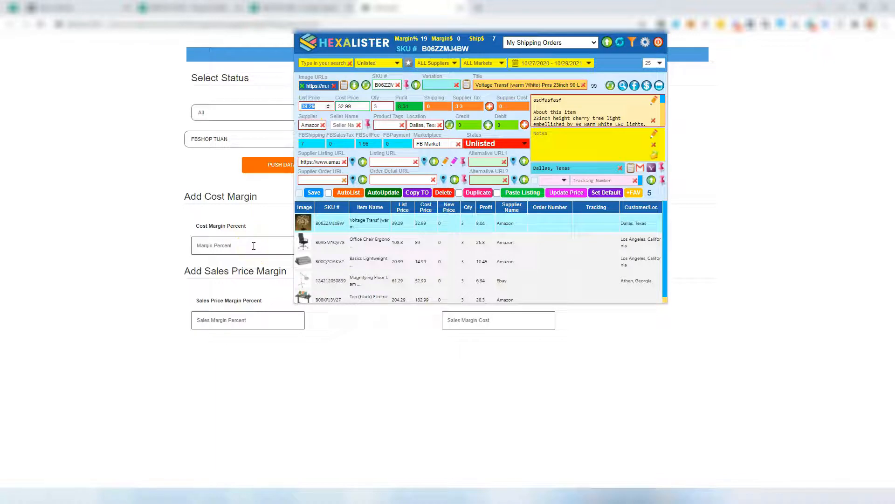
left_click(262, 318)
left_click(241, 324)
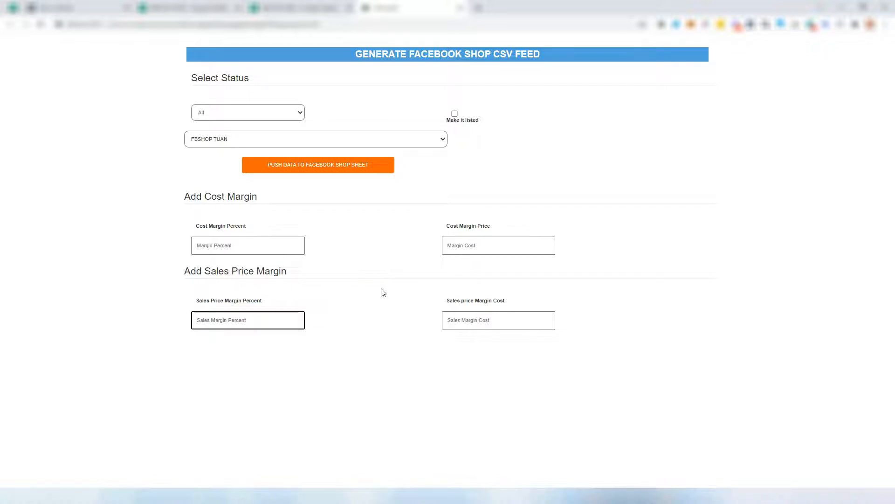
Step: Switch to Calculator and work out the marked-up list price of the first Hexalister item as 39.29 × 1.1, plus 10
left_click(661, 24)
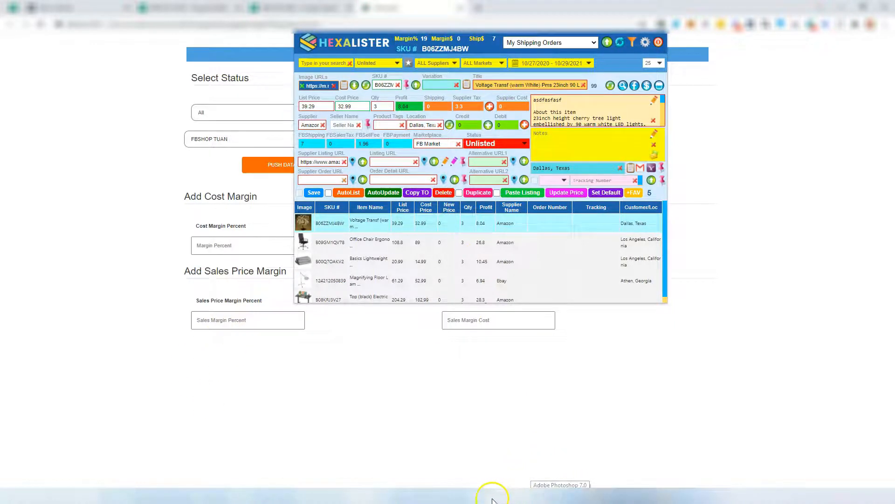
left_click(438, 498)
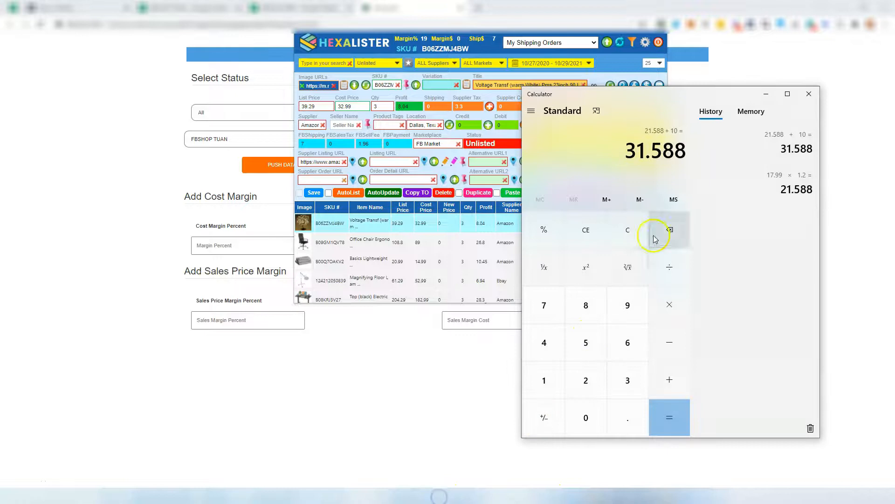
left_click(627, 230)
left_click(309, 106)
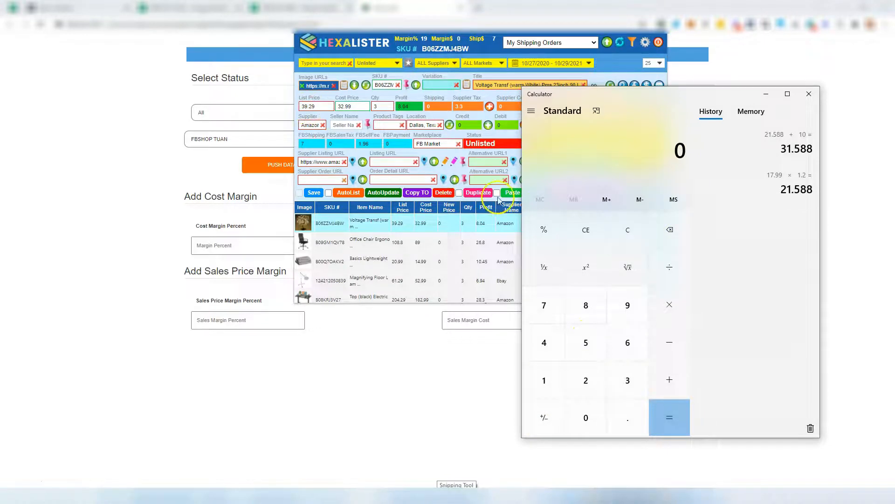
type("39.29")
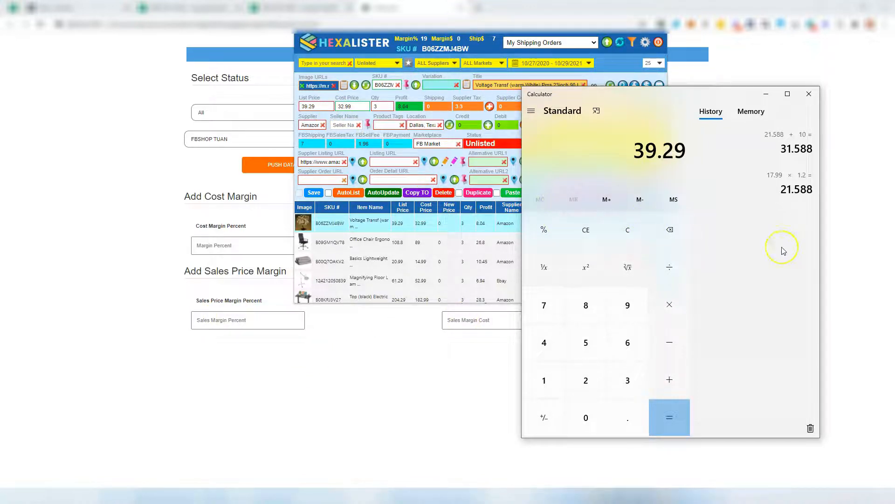
type("1.1")
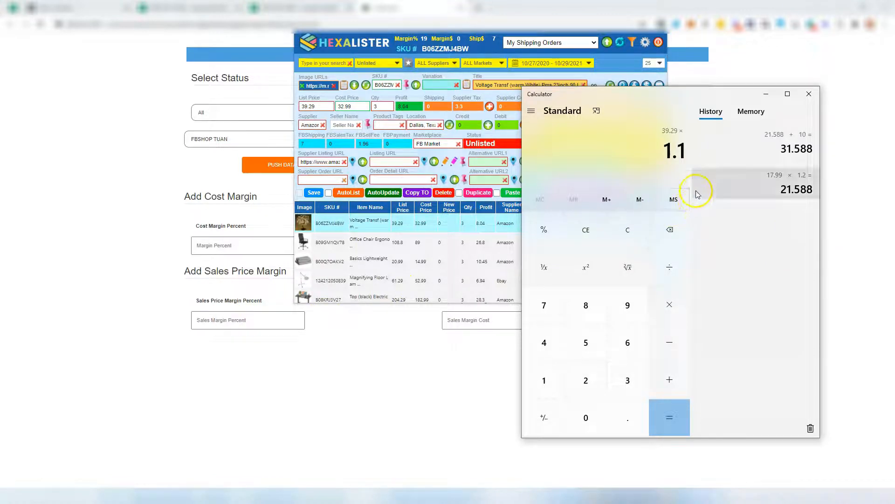
key("Return")
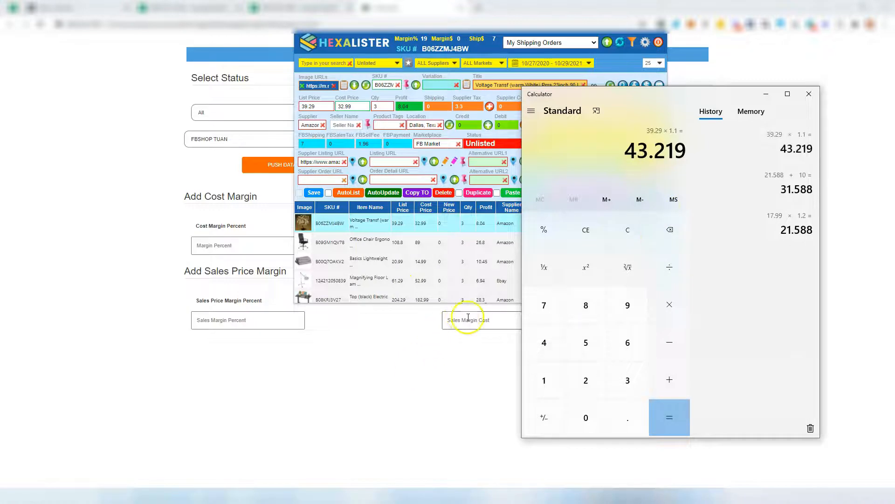
key("plus")
type("10")
key("Return")
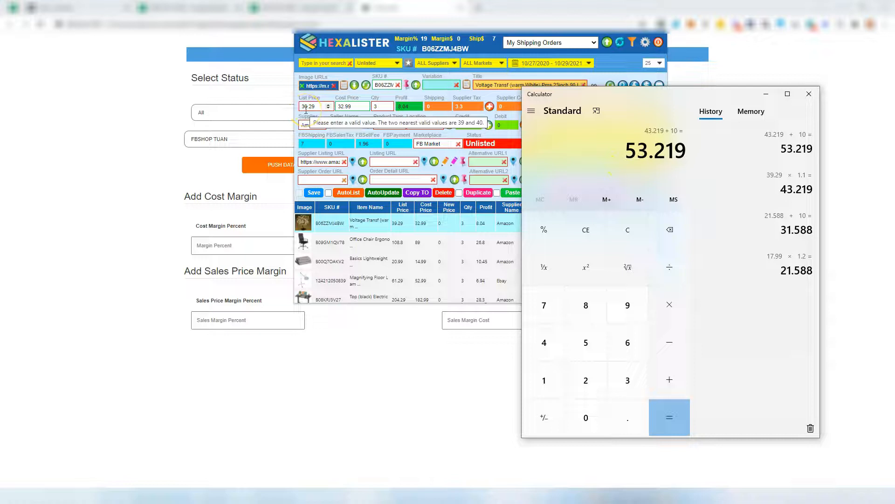
Step: Set both the cost margin and the sales price margin to 10 percent plus an amount of 5
left_click(241, 318)
left_click(512, 320)
left_click(266, 315)
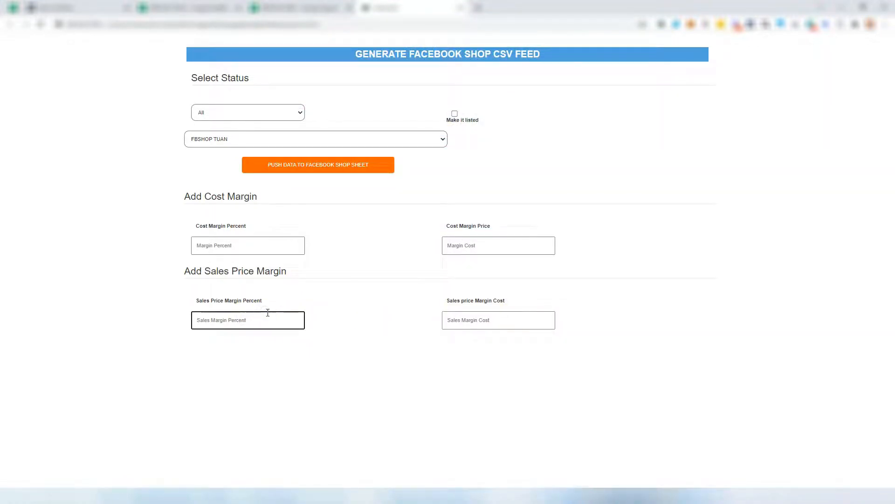
left_click(259, 242)
type("10")
key("Tab")
type("5")
key("Tab")
type("1")
key("Tab")
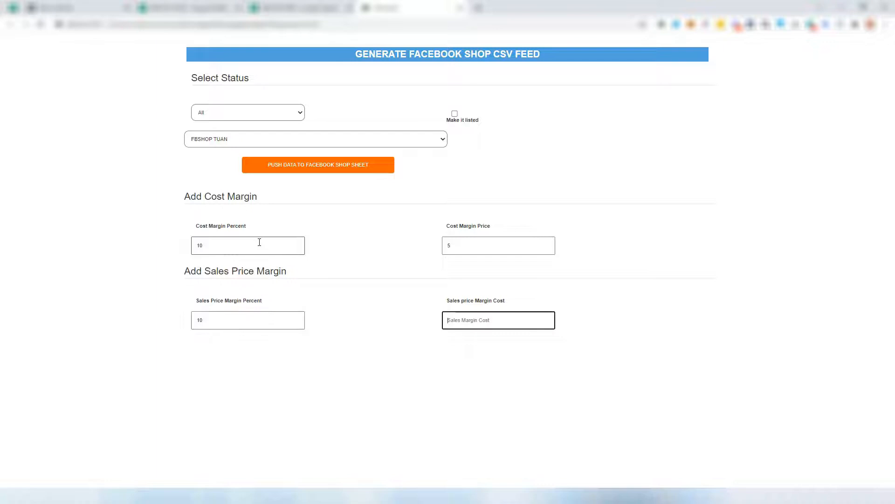
type("5")
left_click(601, 187)
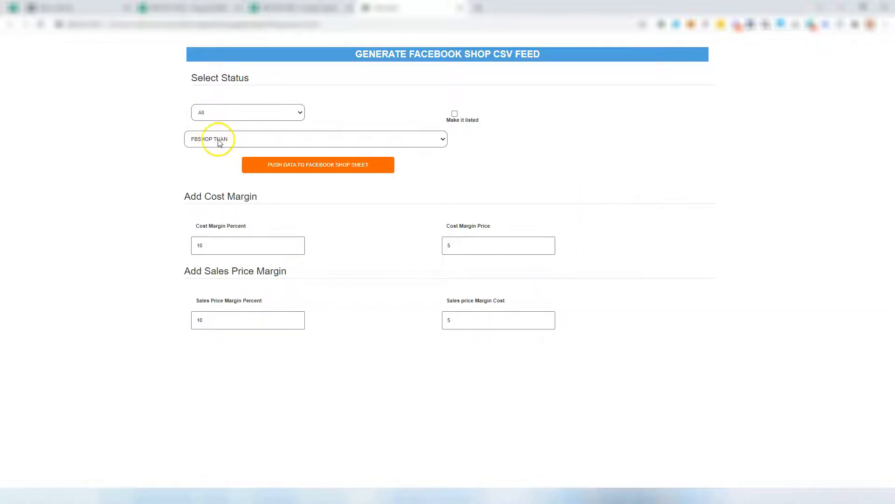
Step: Push the feed data to the FBSHOP TUAN sheet and review the exported product rows 2 to 19 there
left_click(327, 166)
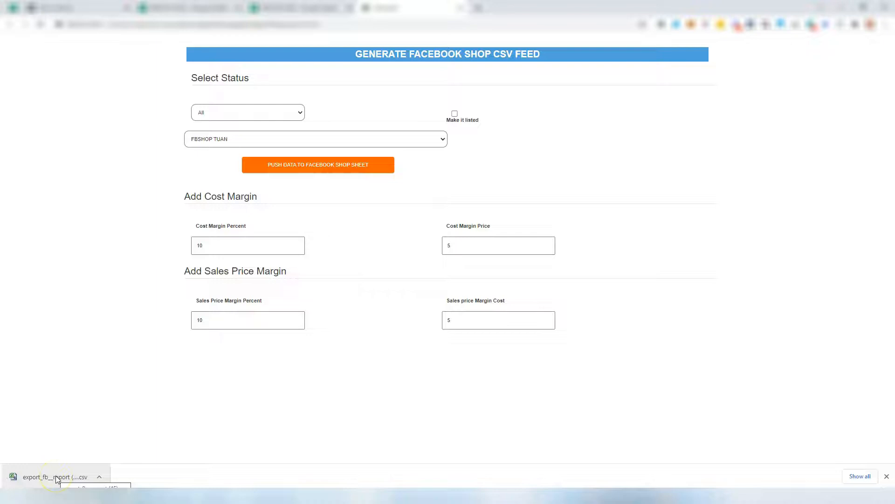
left_click(172, 9)
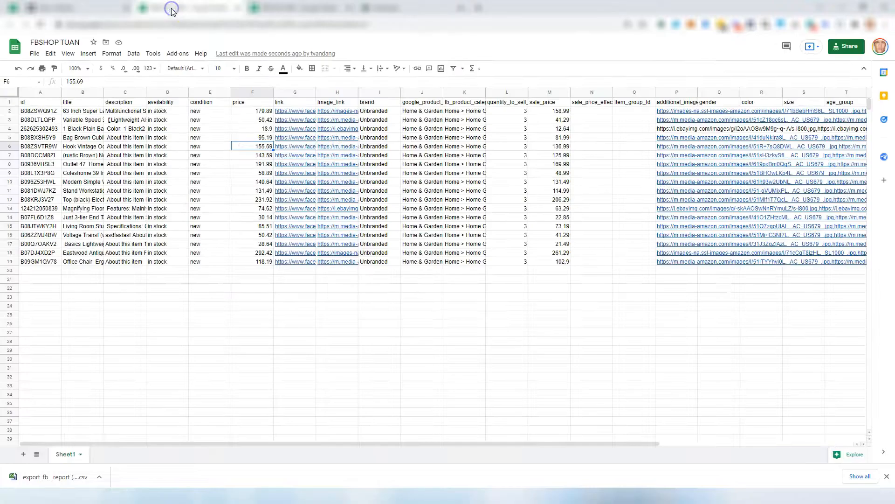
left_click_drag(13, 112, 10, 262)
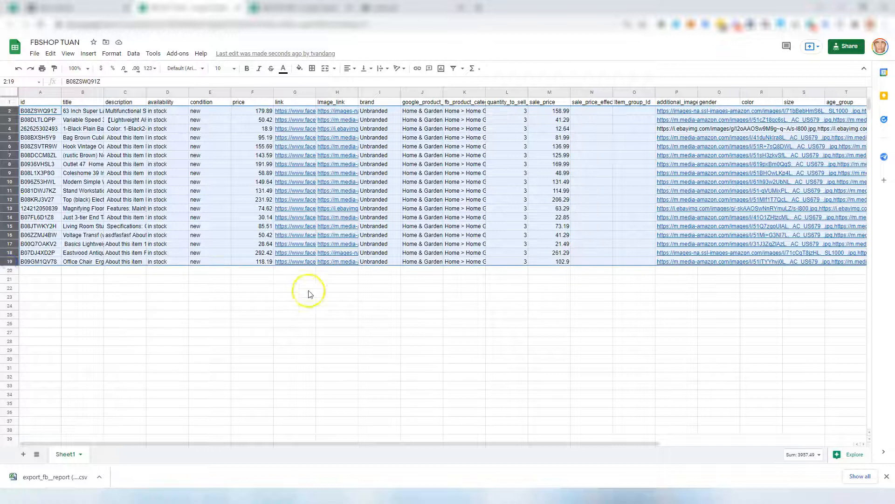
left_click(326, 296)
Step: Look up the sheet's first product, SKU B08ZSWQ91Z, among the Listed items in Hexalister and open its details
left_click(49, 112)
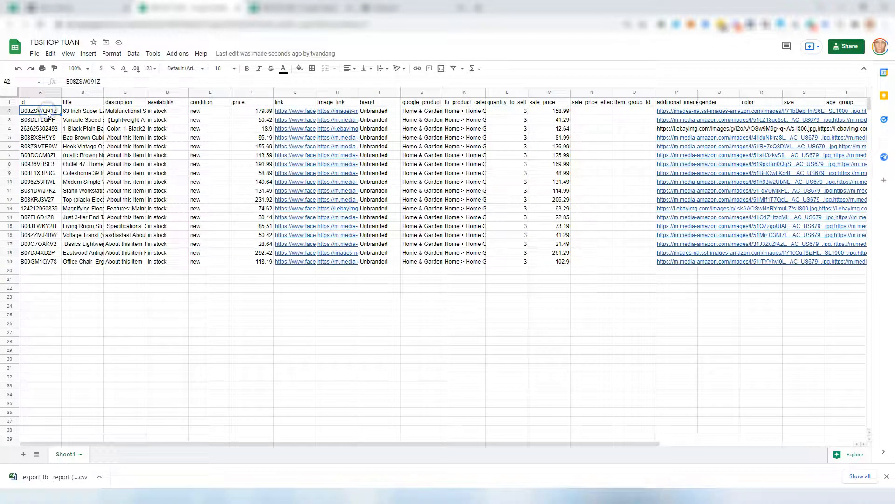
left_click(659, 25)
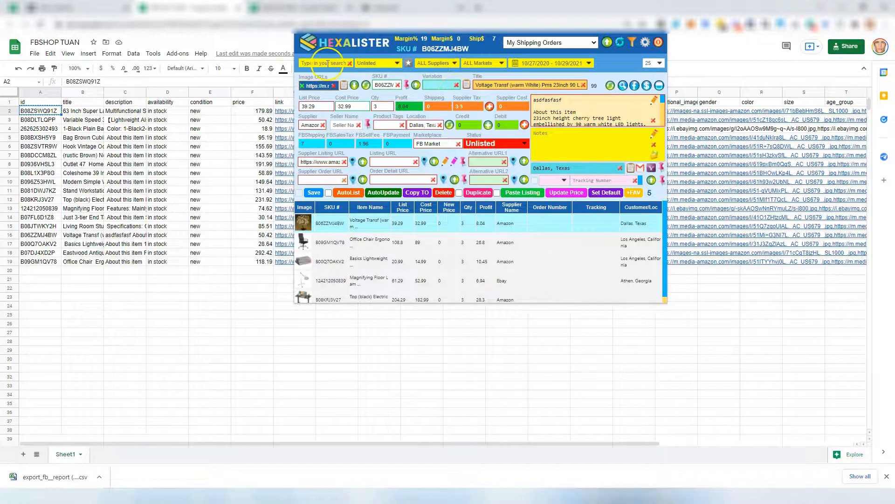
left_click(340, 63)
type("B08ZSWQ91Z")
left_click(371, 64)
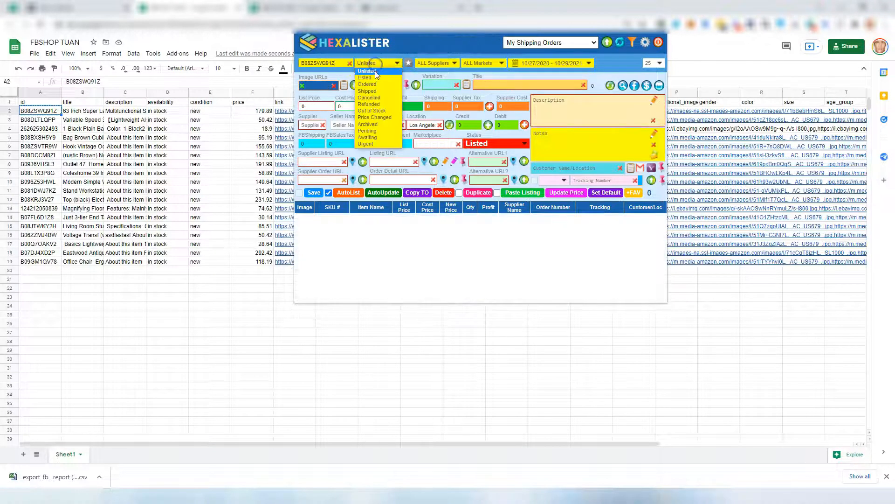
left_click(365, 77)
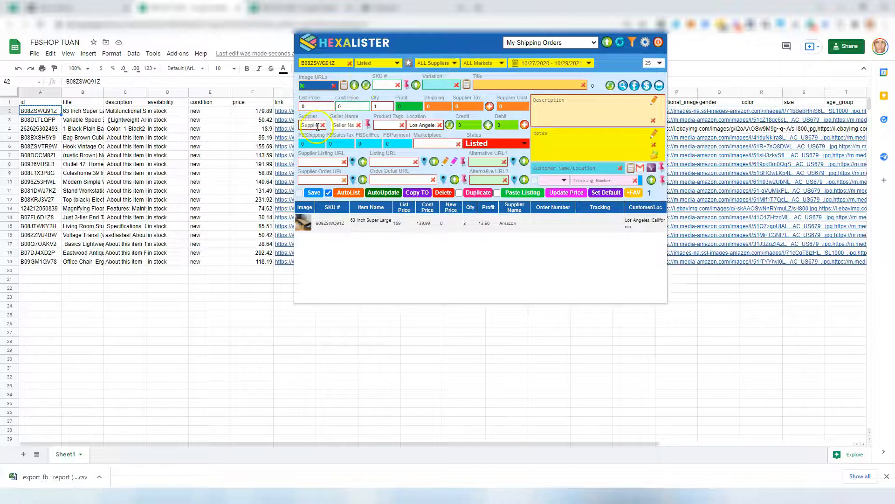
left_click(332, 223)
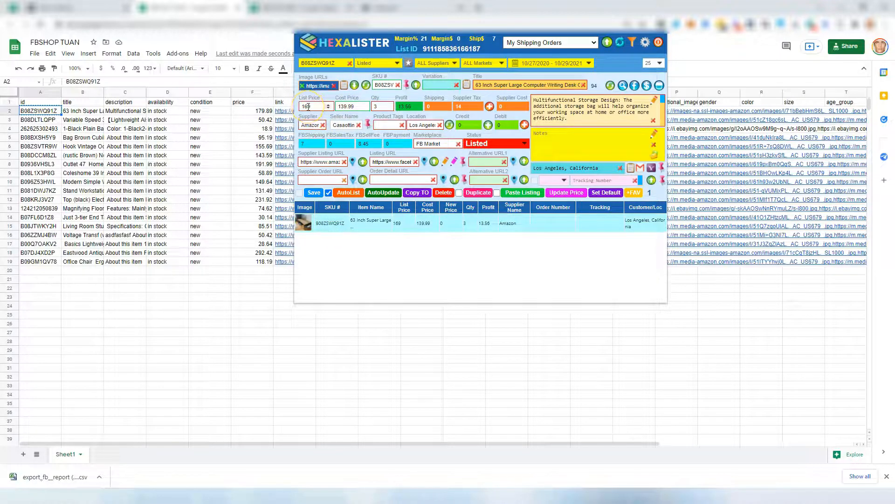
Step: Check the first product's sale price in the FBSHOP TUAN sheet, and reopen the Hexalister item list from the CSV feed page
left_click(254, 324)
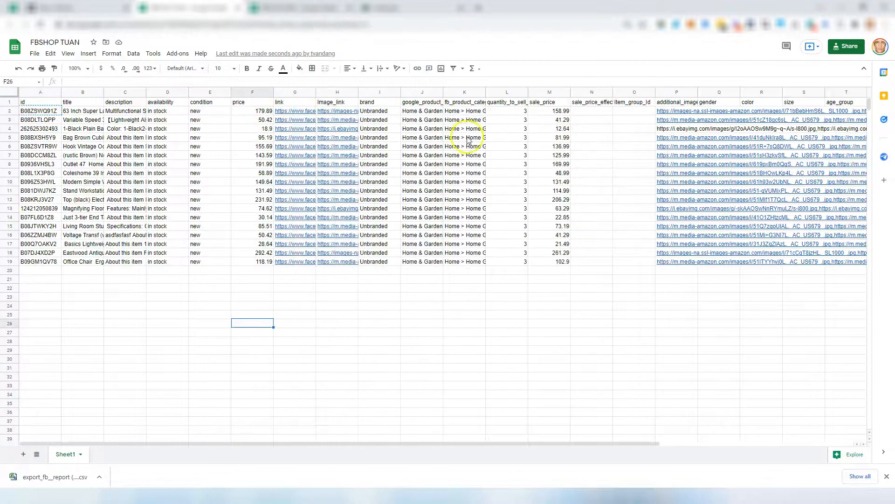
left_click(563, 112)
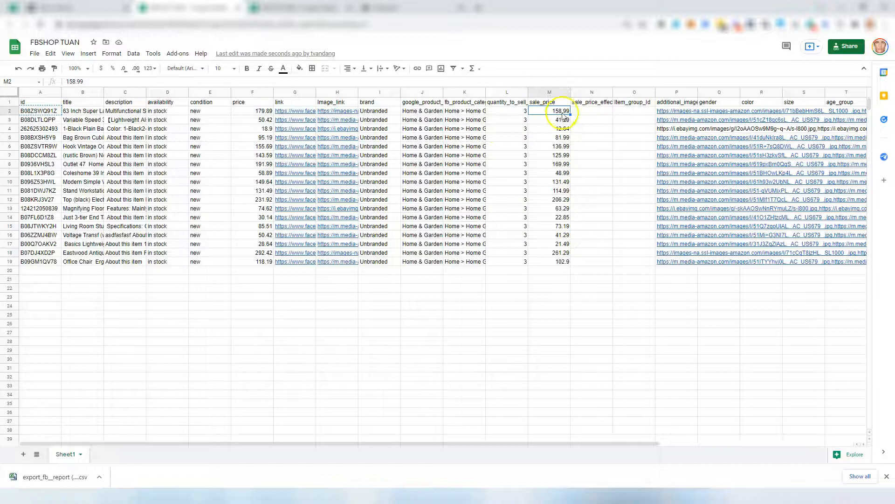
left_click(422, 8)
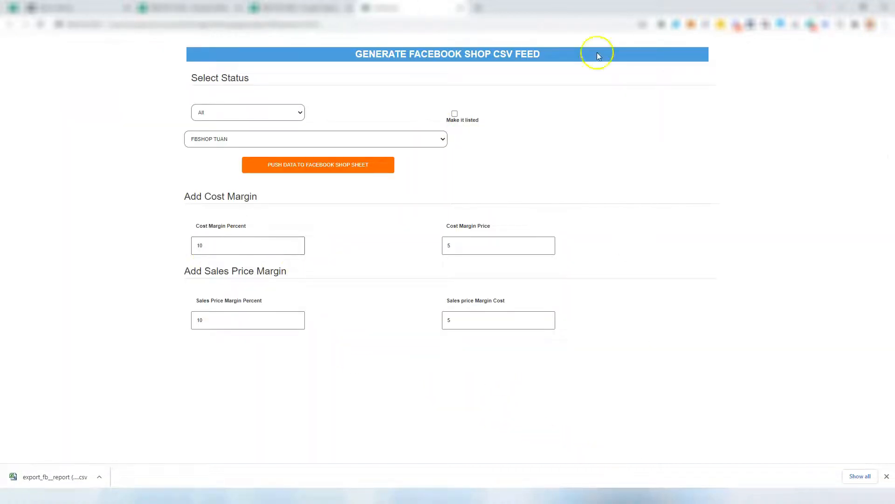
left_click(662, 25)
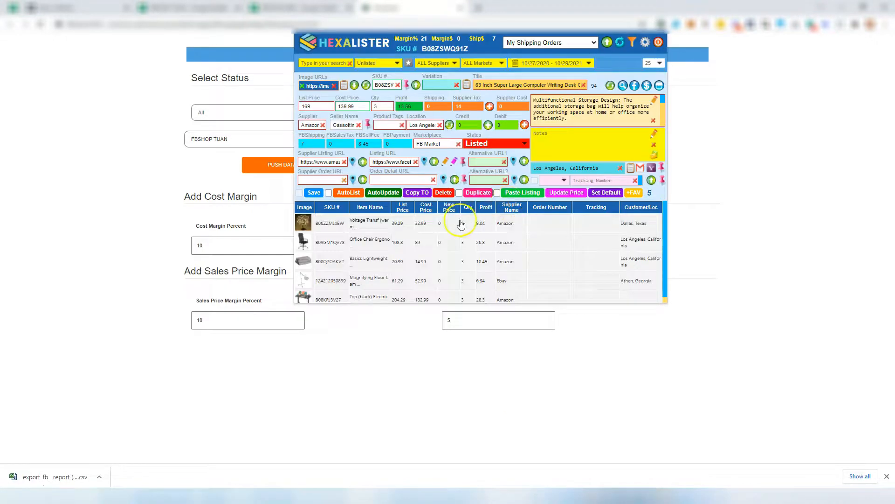
Step: Check the cost margin fields on the CSV feed page against the first product's cost price in Hexalister
left_click(375, 224)
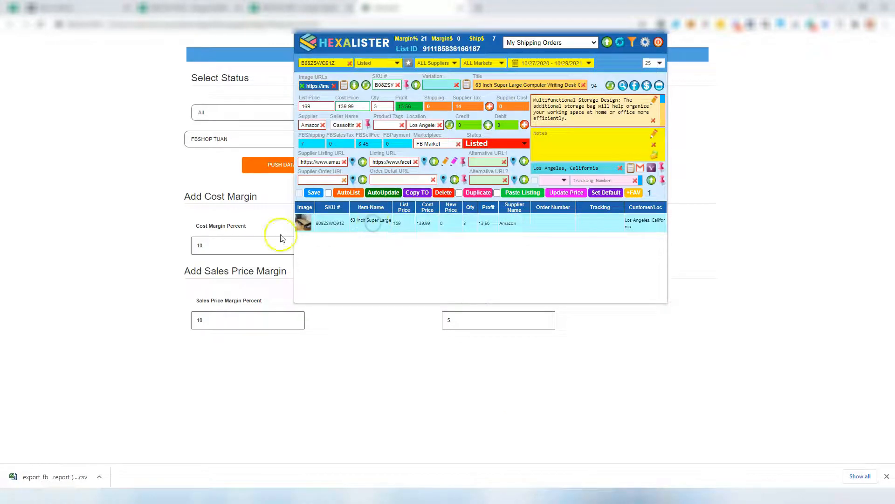
left_click(234, 242)
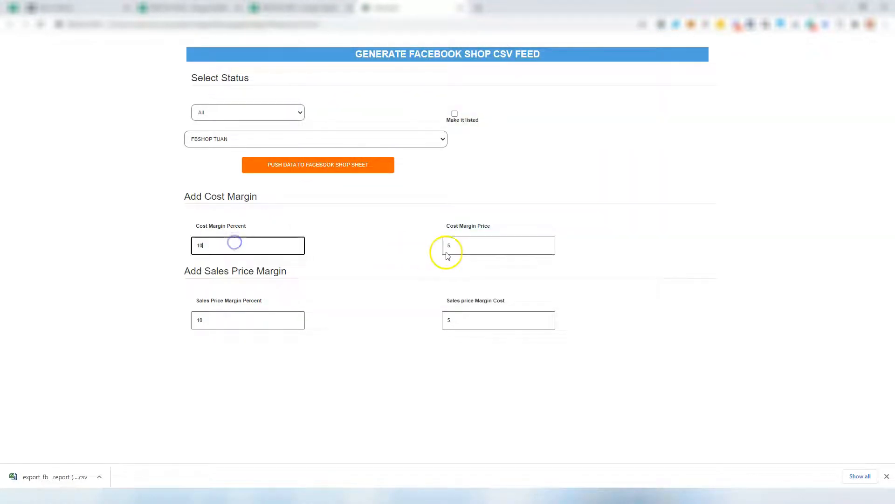
left_click(662, 26)
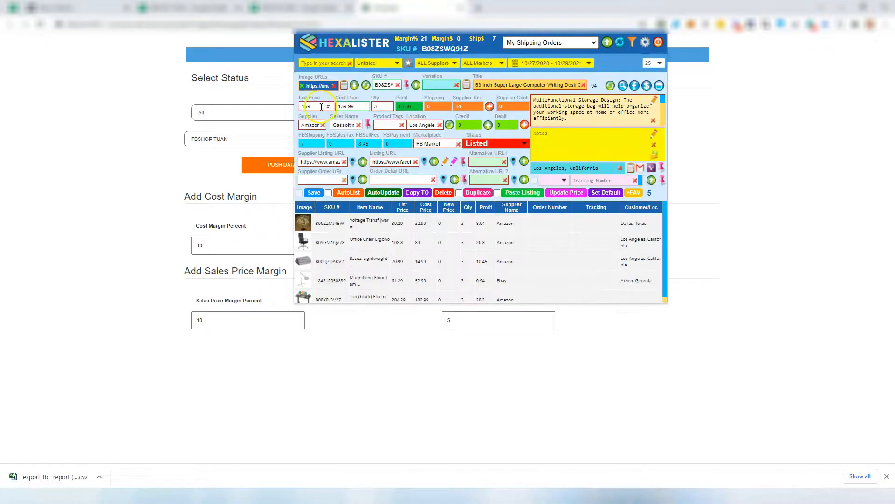
Step: Calculate the first product's expected sale price in Calculator as 139.99 × 1.1 plus 5
left_click(440, 499)
left_click(634, 234)
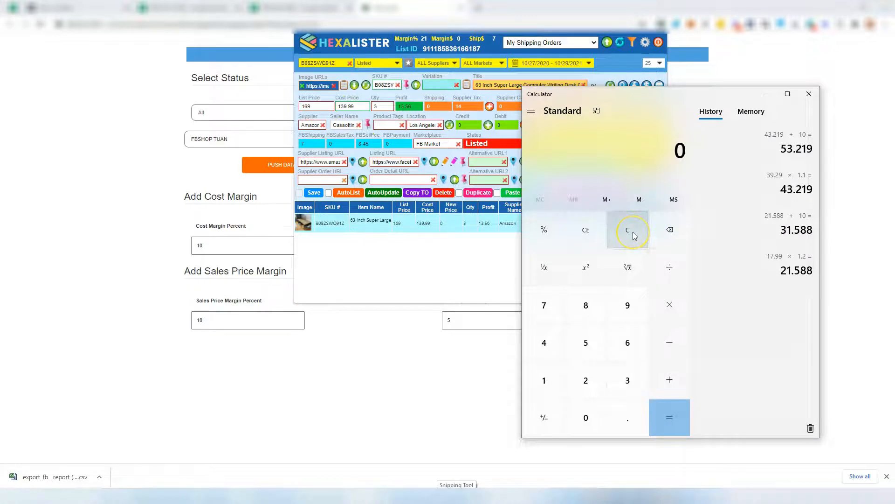
type("139.99 × ")
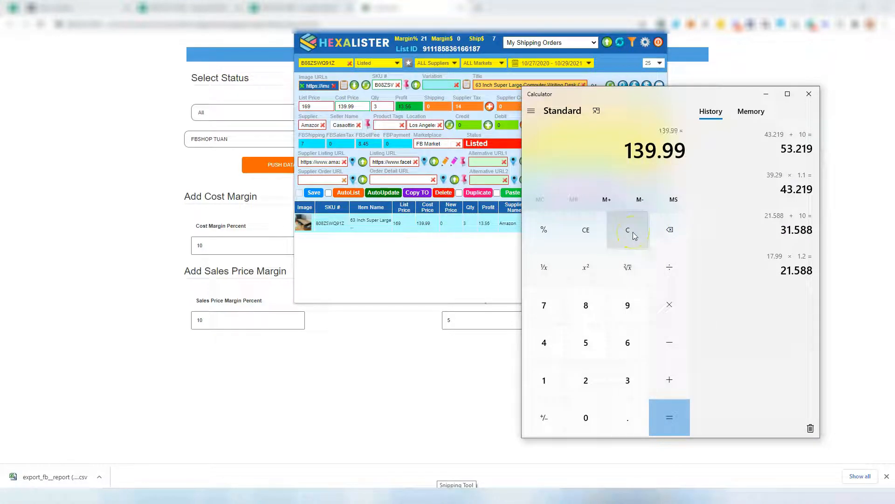
type("1.")
type("1")
key("Return")
type("+ 5")
key("Return")
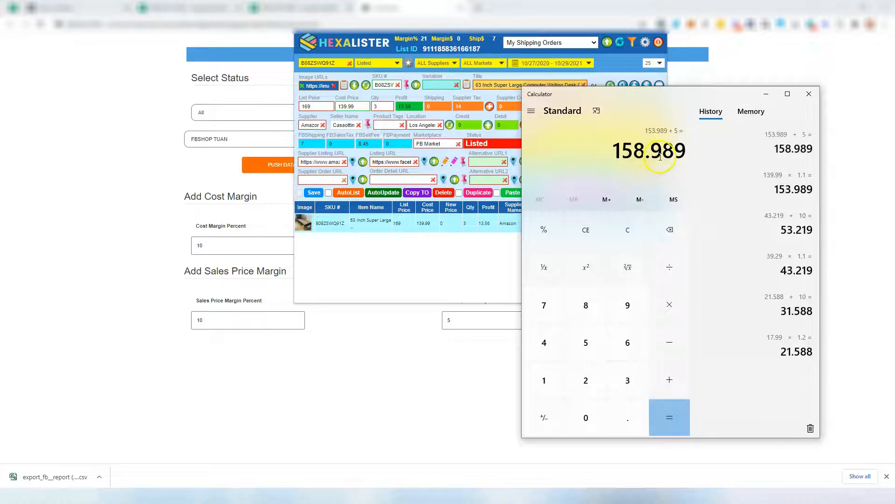
Step: Compare the calculated amount with the first product's sale_price in FBSHOP TUAN, and check the sales price margins on the feed page
left_click(201, 11)
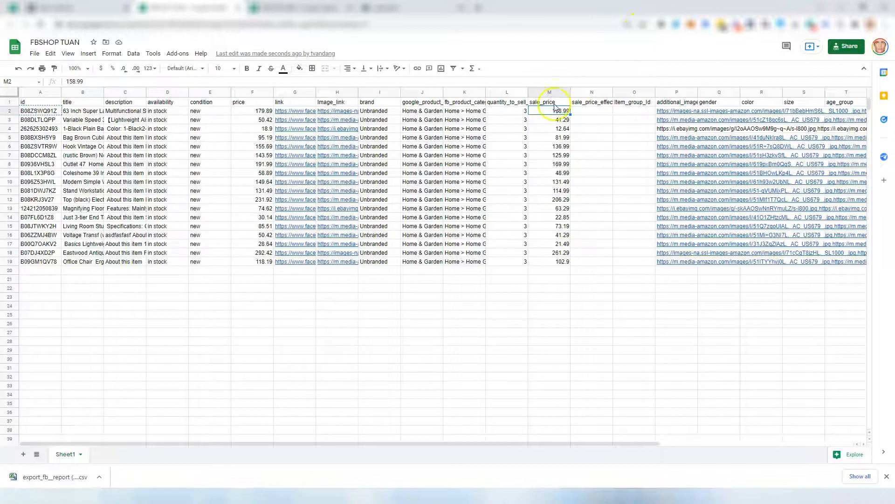
left_click(413, 9)
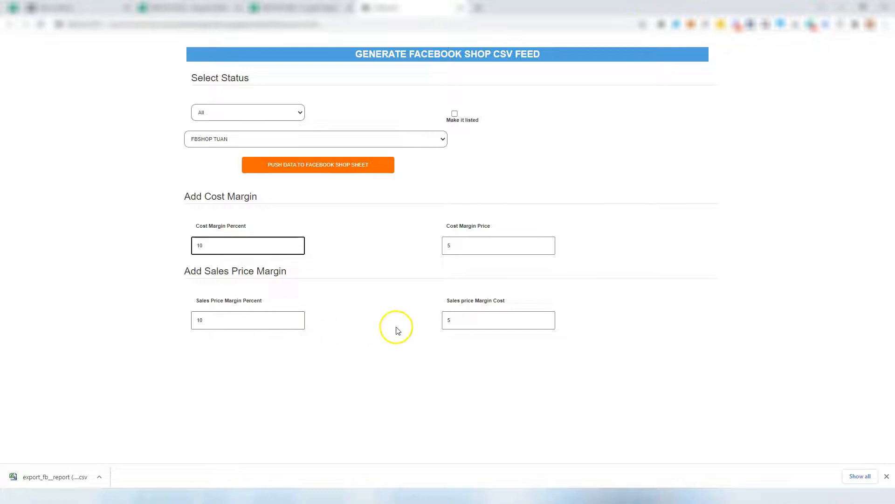
left_click(304, 9)
left_click(193, 7)
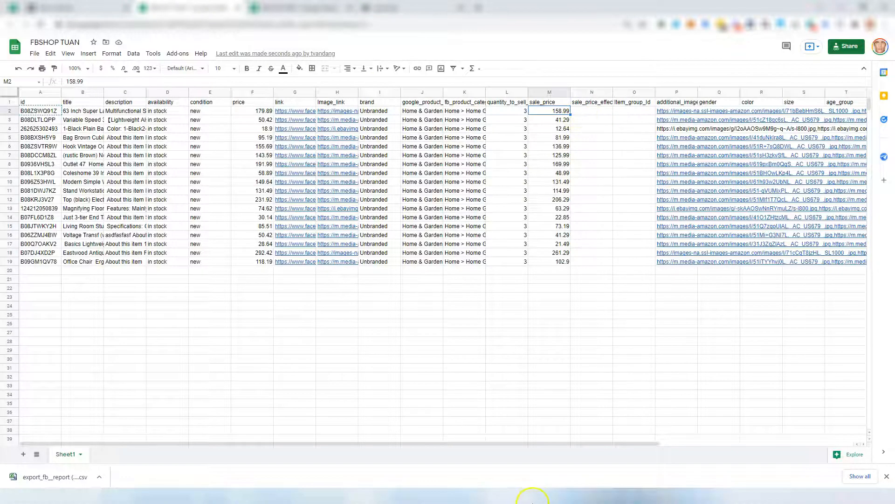
Step: Calculate the first product's expected regular price by multiplying the calculated sale price by 1.1 and adding 5
left_click(444, 496)
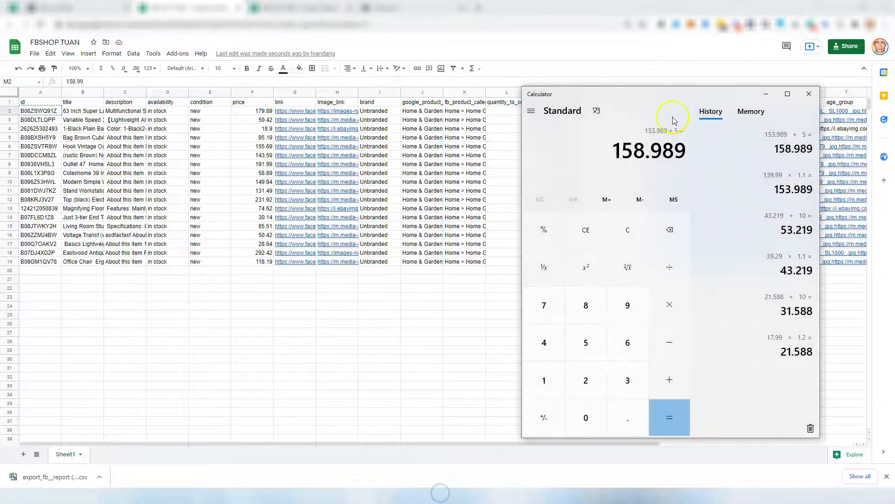
left_click_drag(675, 94, 672, 132)
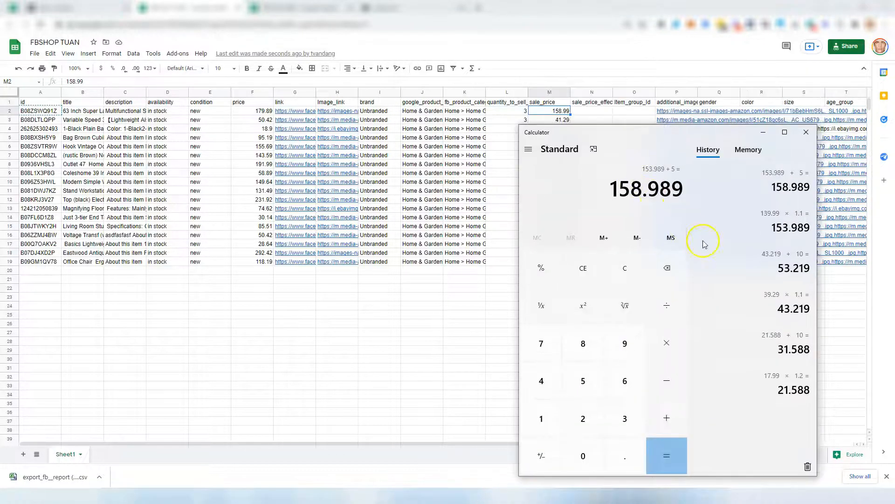
key("asterisk")
type("1.1")
key("Return")
key("plus")
type("5")
key("Return")
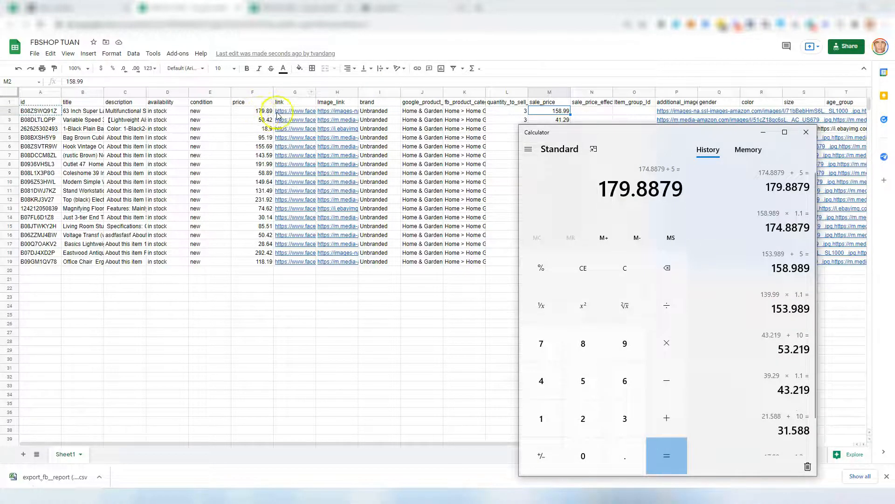
Step: Check the first product's price in F2 and its sale_price in M2 of the FBSHOP TUAN sheet
left_click_drag(261, 341, 279, 333)
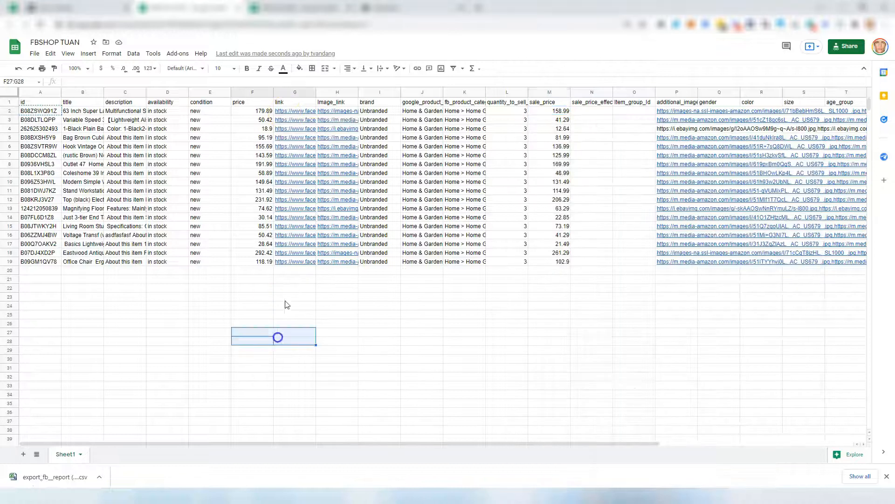
left_click(259, 112)
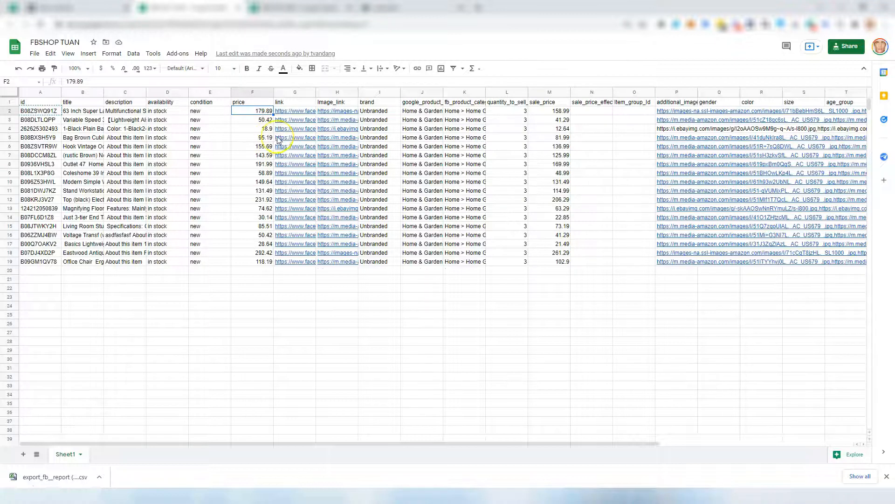
mouse_move(278, 139)
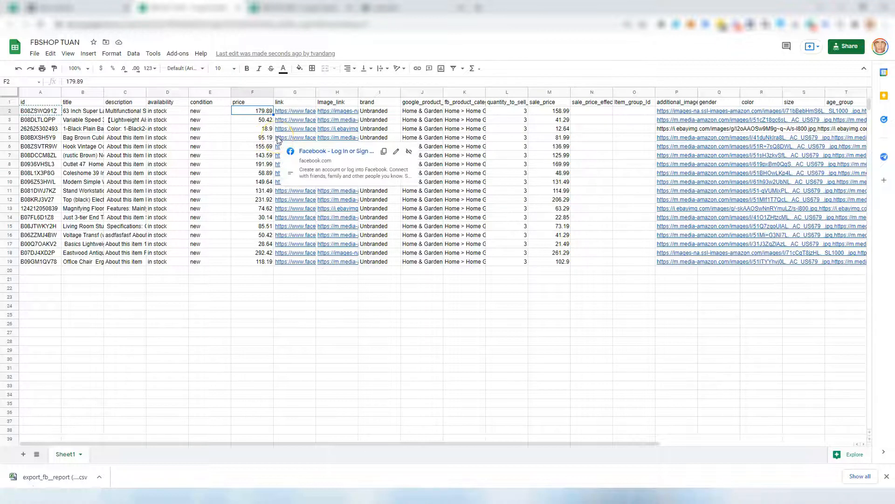
left_click(550, 111)
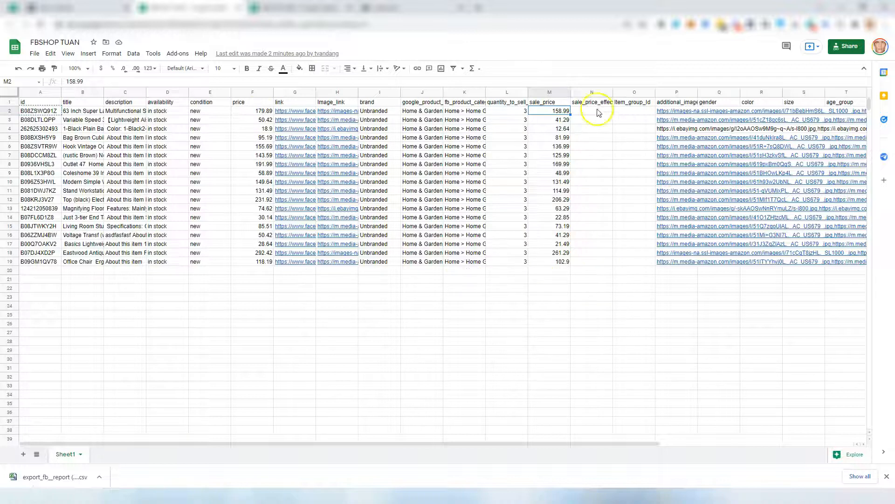
Step: Close the FBSHOP MIKE sheet's sharing dialog, push the feed data to that sheet, and review its exported rows
left_click(310, 9)
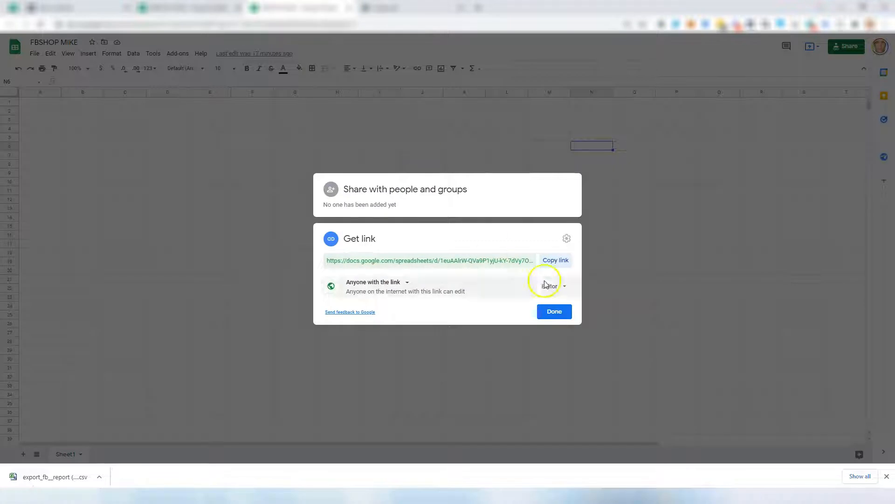
left_click(557, 311)
left_click(443, 8)
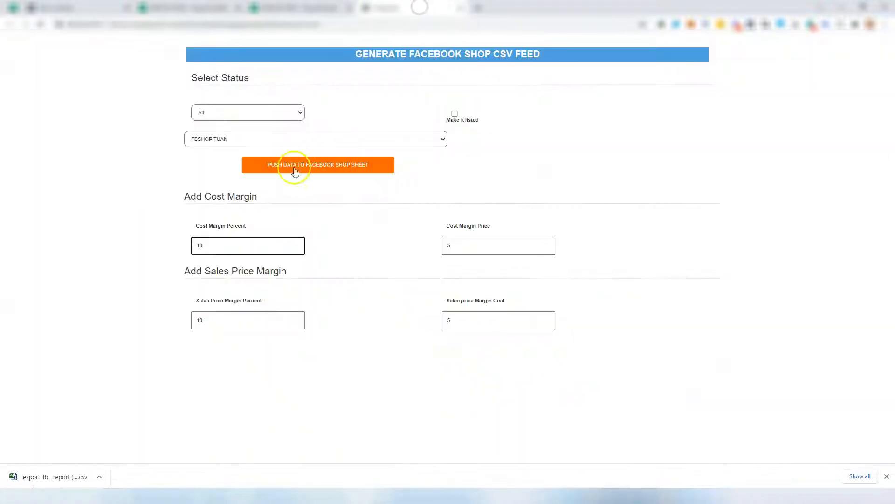
left_click(254, 142)
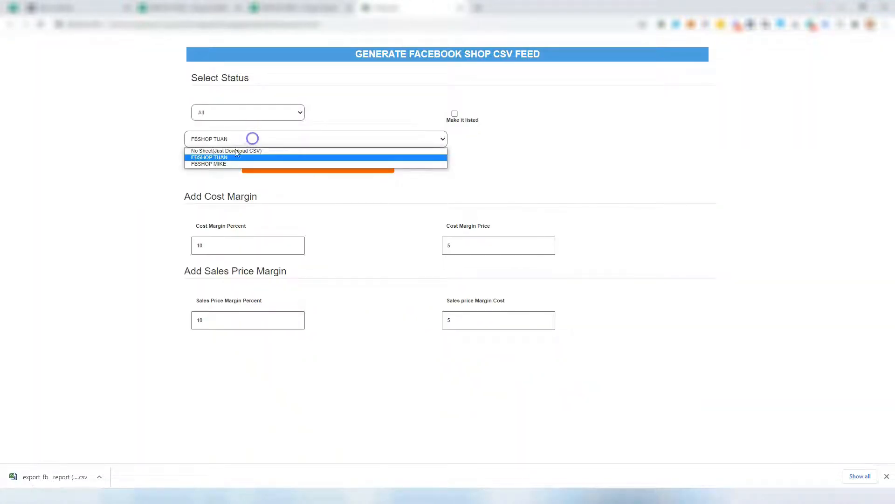
left_click(214, 164)
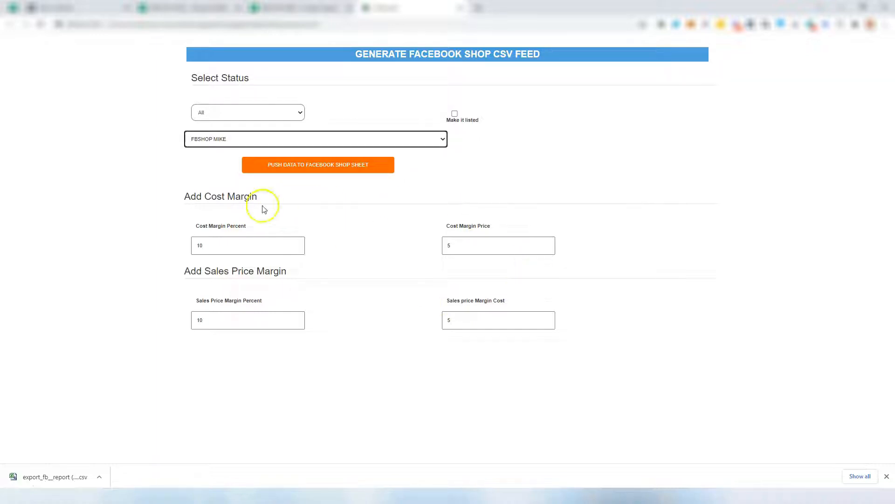
left_click(352, 166)
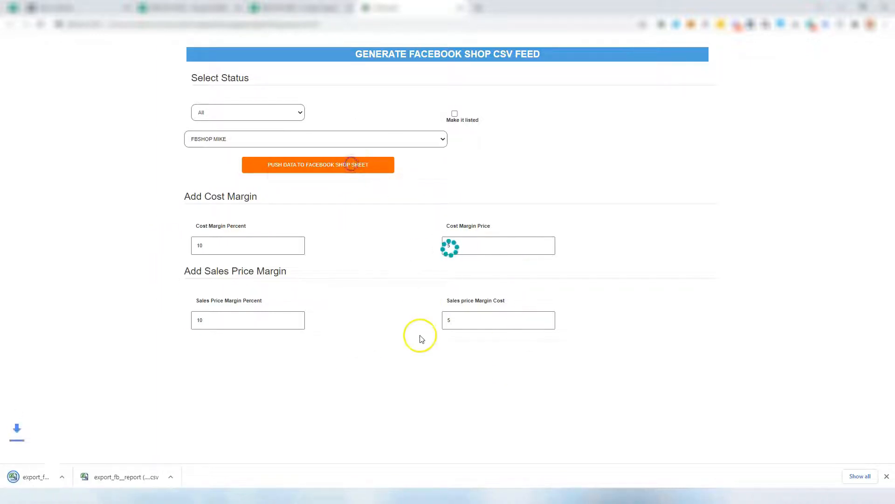
left_click(322, 8)
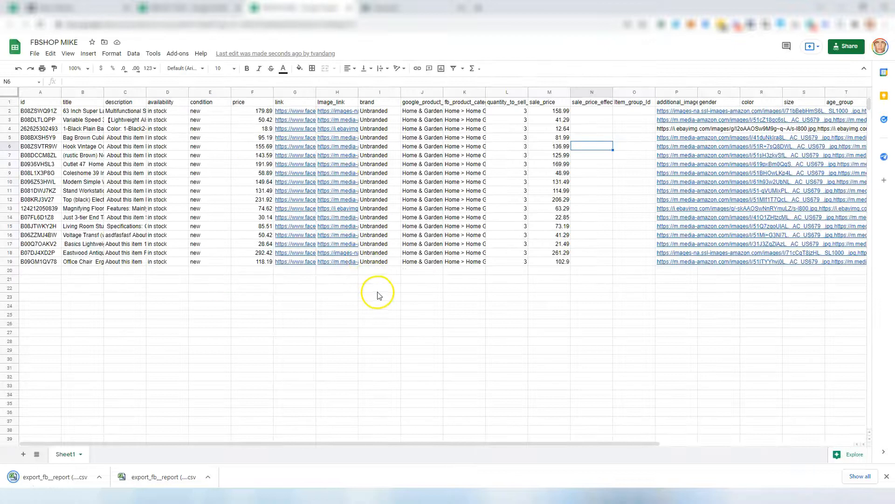
Step: Copy the FBSHOP TUAN sheet's sharing link, with anyone who has the link as Editor
left_click(200, 7)
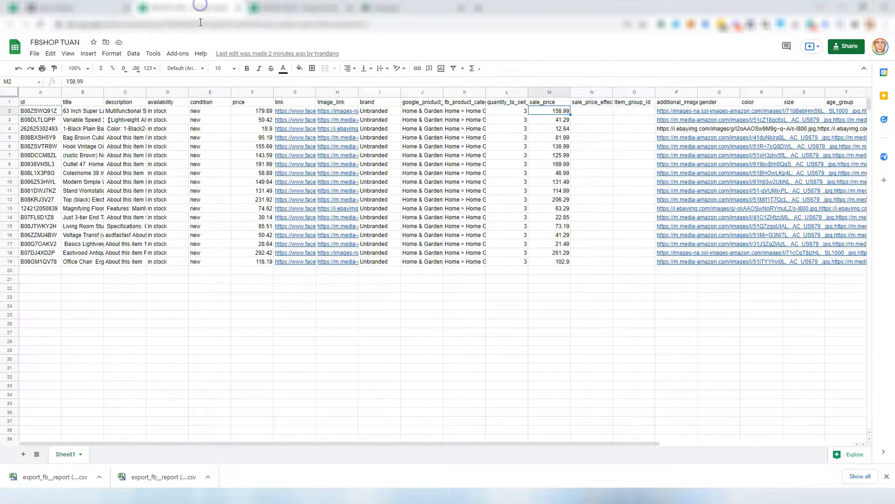
left_click(850, 47)
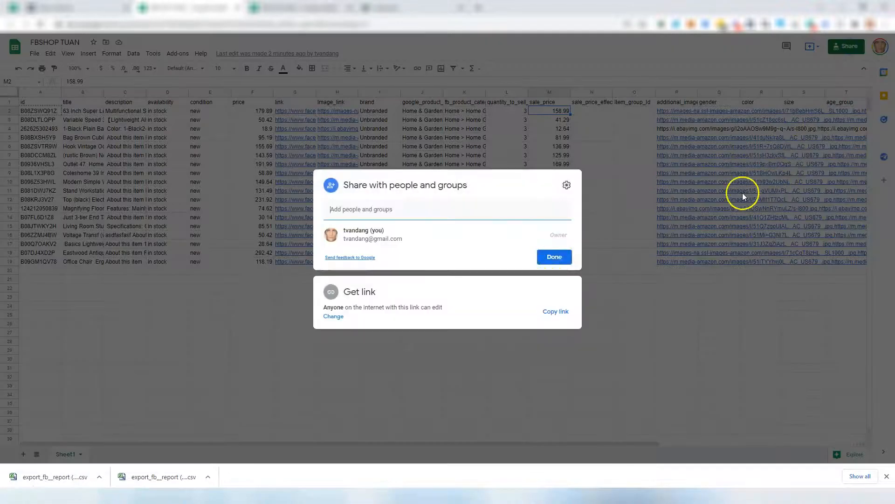
left_click(332, 316)
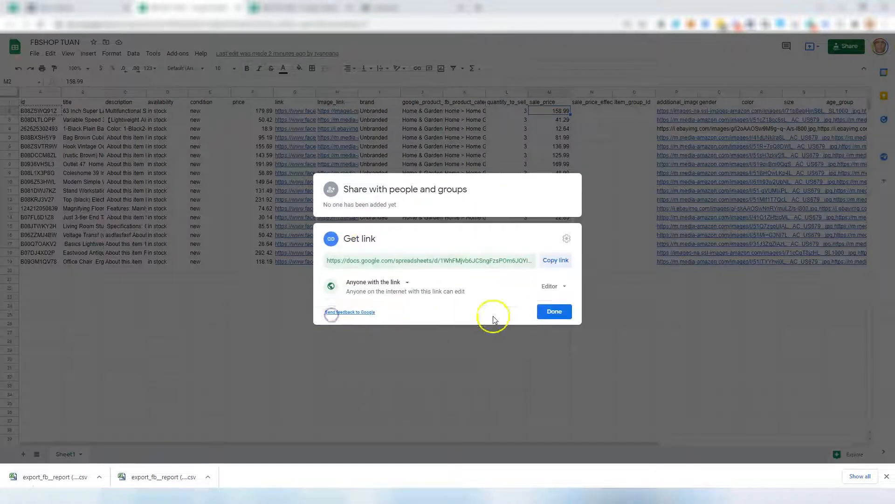
left_click(550, 256)
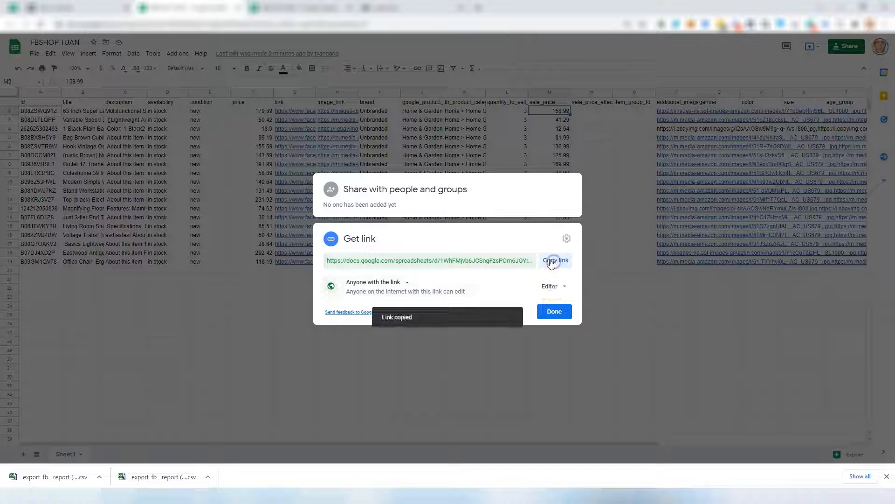
Step: In Facebook Commerce Manager, start adding multiple items through a Data Feed with Google Sheets as the upload option, skipping the file import instructions
left_click(97, 8)
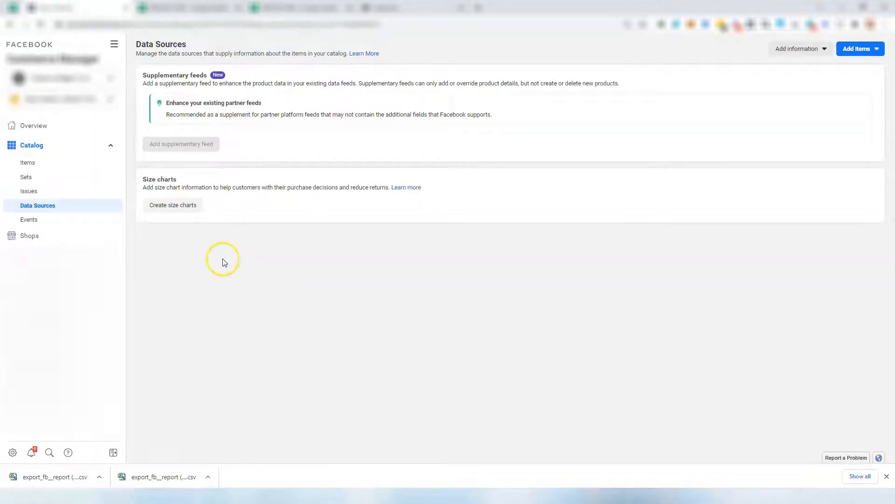
left_click(885, 56)
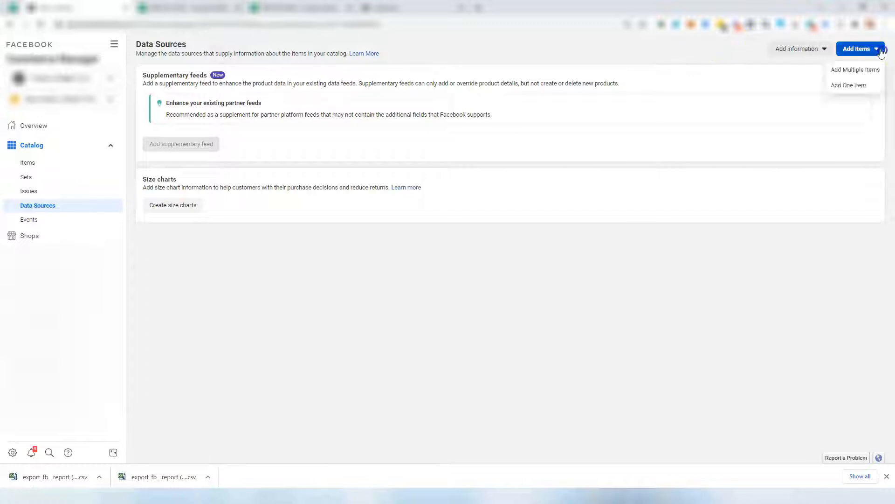
left_click(854, 70)
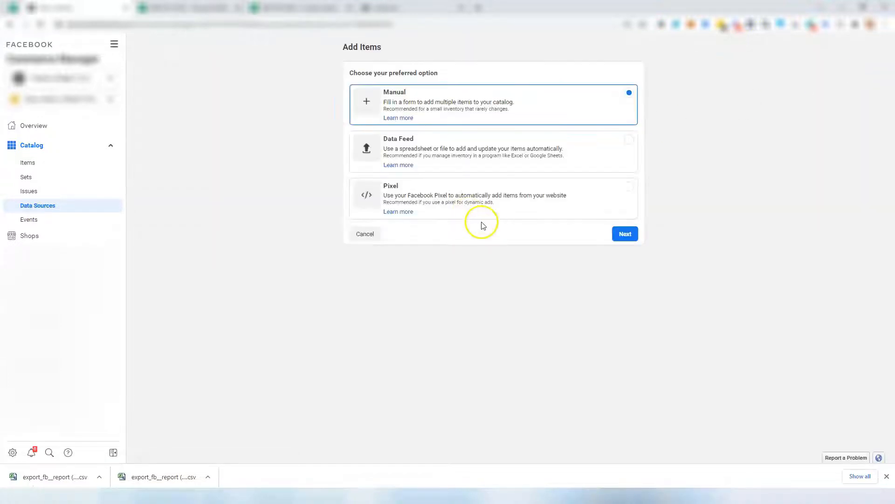
left_click(432, 159)
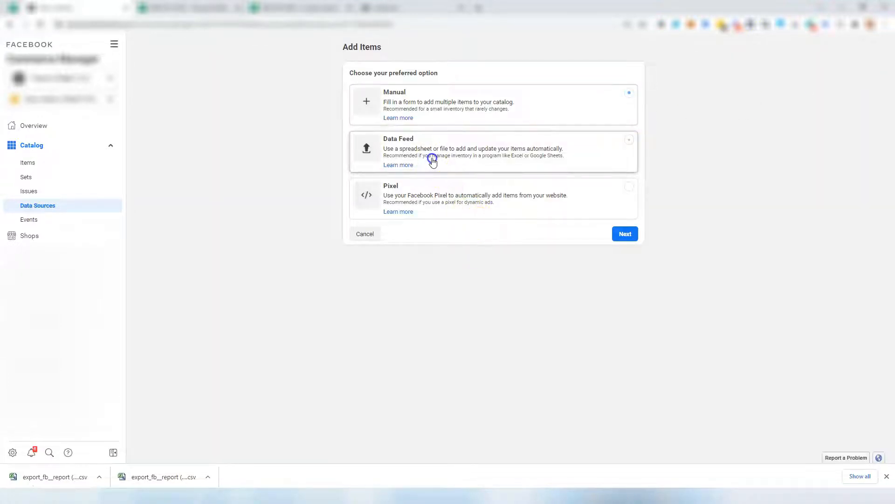
left_click(625, 234)
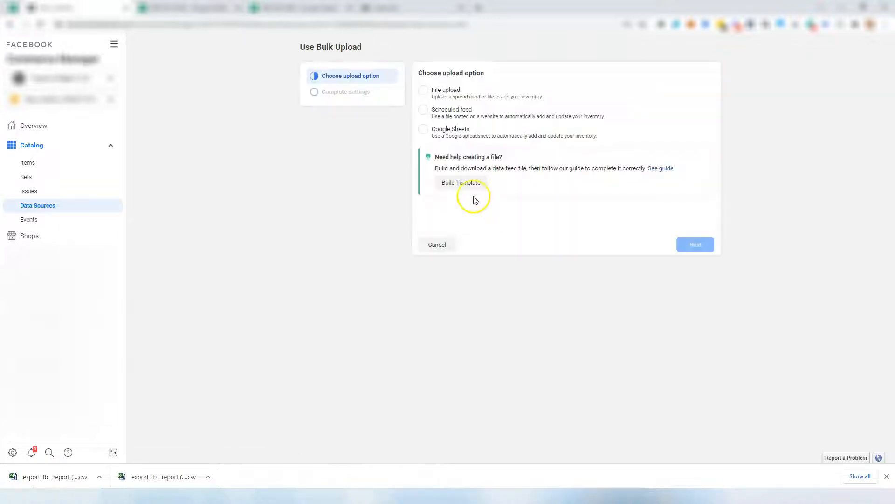
left_click(425, 129)
left_click(707, 253)
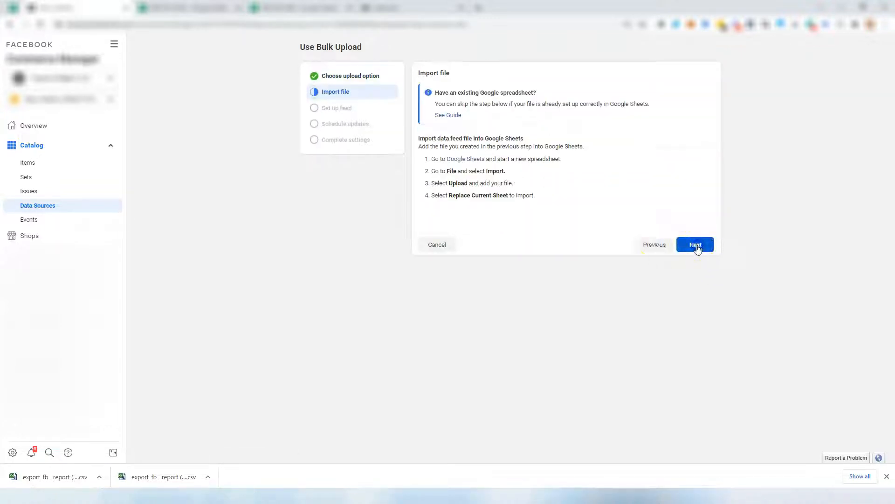
left_click(699, 244)
Step: Paste the FBSHOP TUAN link as the feed URL, accept the hourly update schedule, and start the feed upload
left_click(591, 108)
key("ctrl+v")
left_click(695, 244)
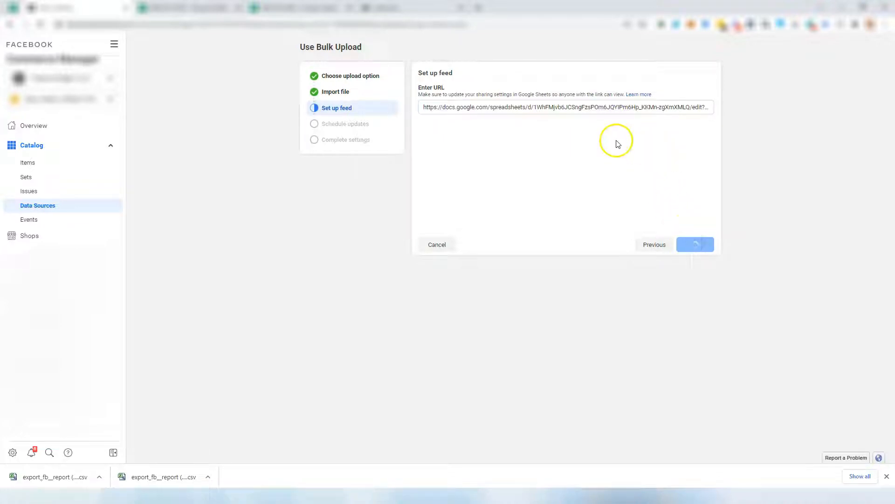
left_click(705, 247)
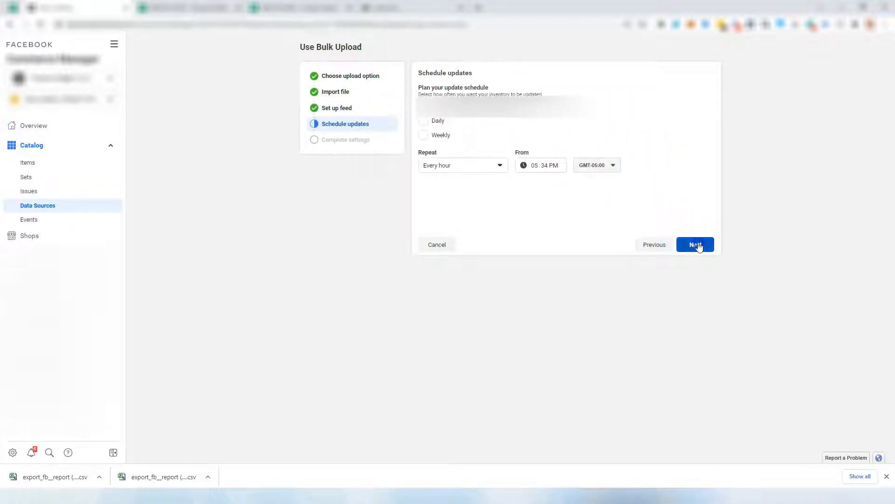
left_click(696, 244)
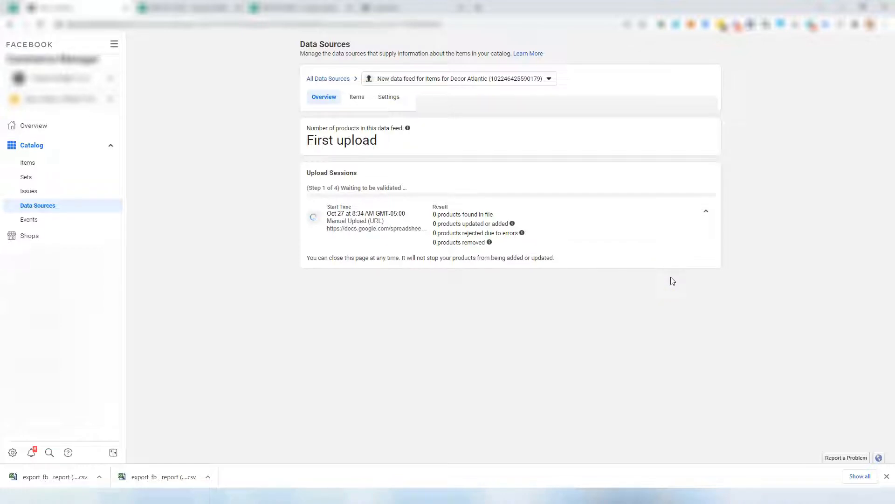
Step: Glance at the FBSHOP TUAN sharing link, review the catalog's items and variants in Commerce Manager, and reopen the new data feed's upload status
left_click(186, 7)
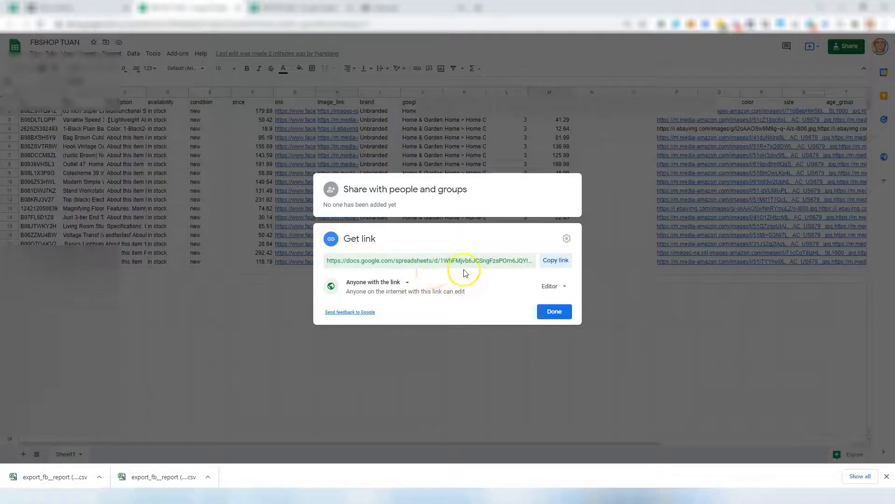
left_click(62, 8)
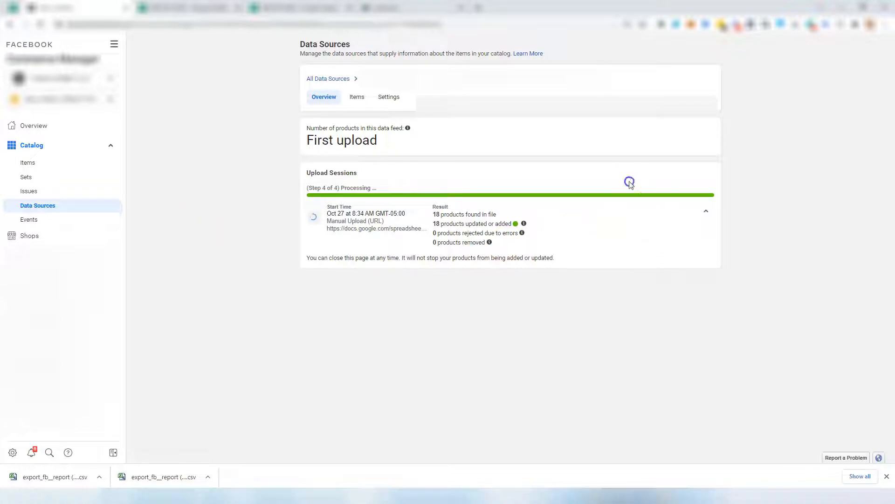
left_click(28, 161)
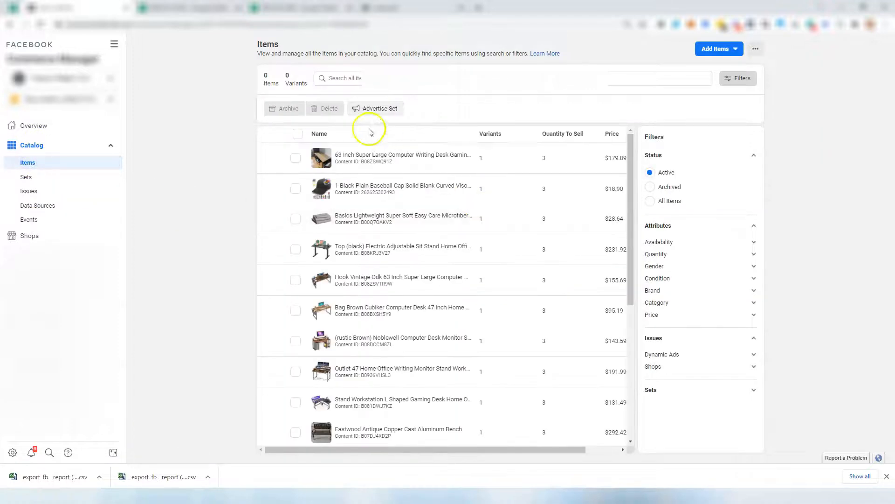
left_click(467, 225)
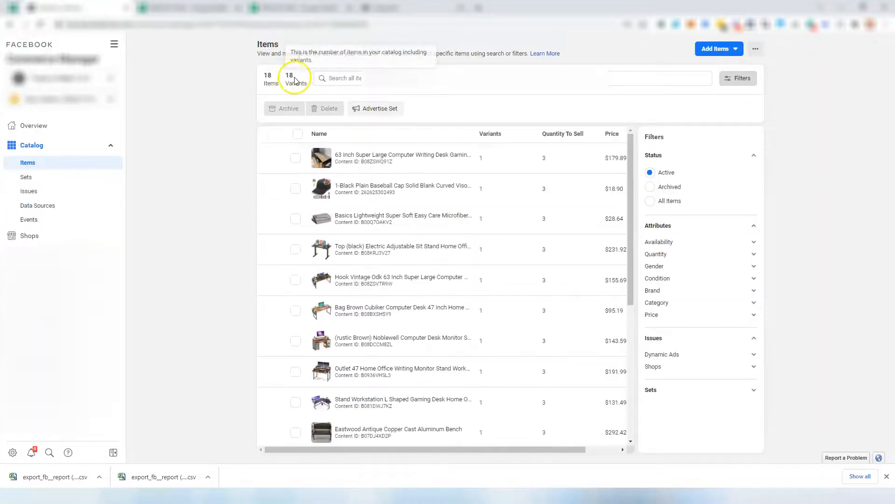
double_click(292, 76)
left_click(204, 161)
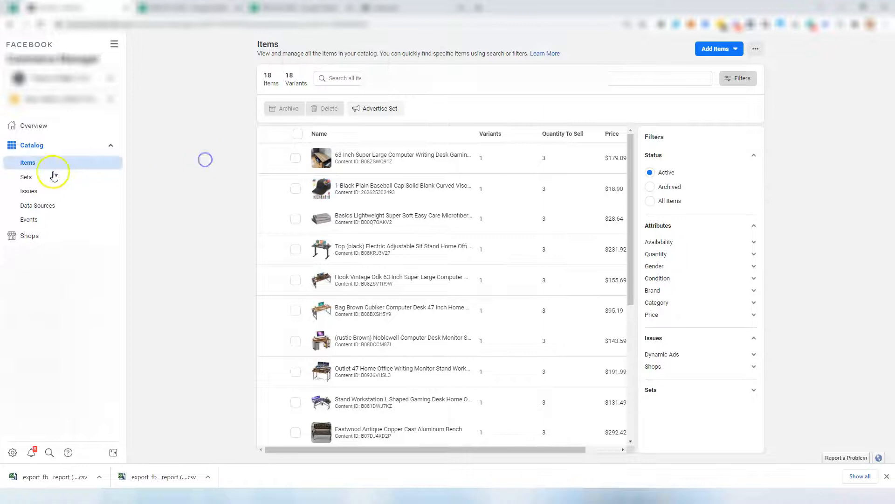
left_click(46, 208)
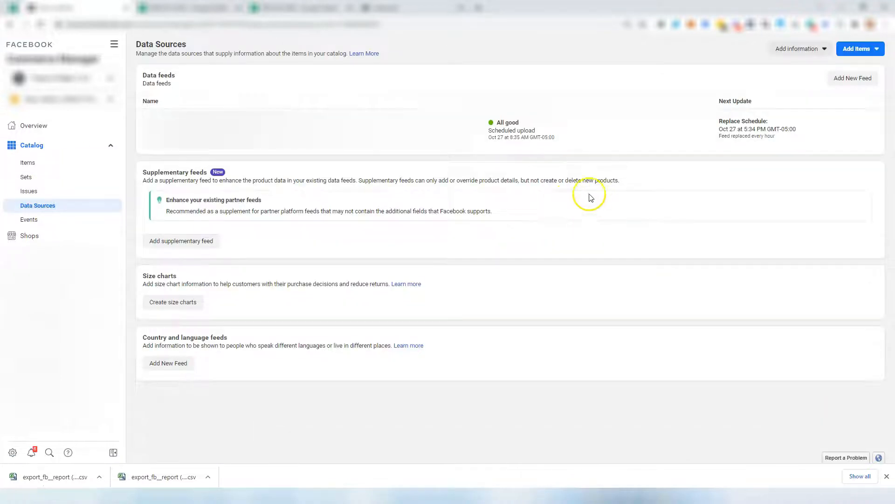
left_click(605, 136)
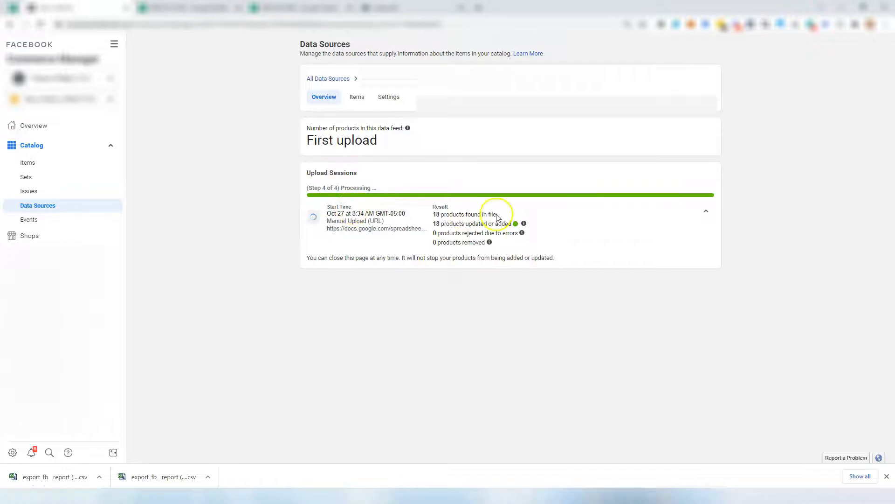
Step: Close the FBSHOP TUAN sheet's sharing dialog and examine the empty rows below the data, column M and the price column
left_click(190, 8)
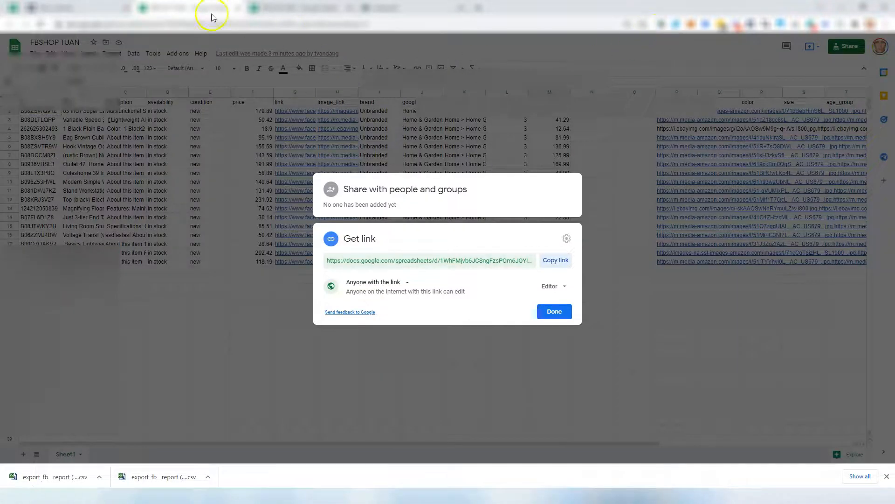
left_click(550, 312)
left_click(297, 314)
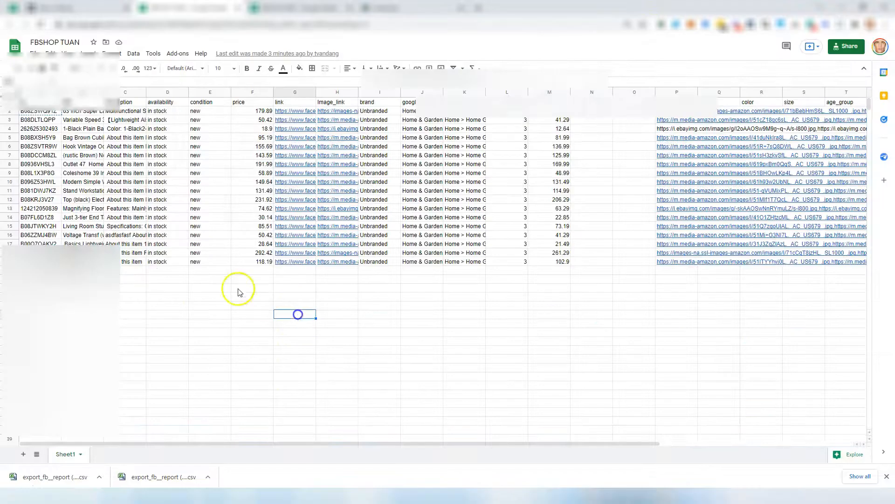
left_click_drag(42, 280, 41, 411)
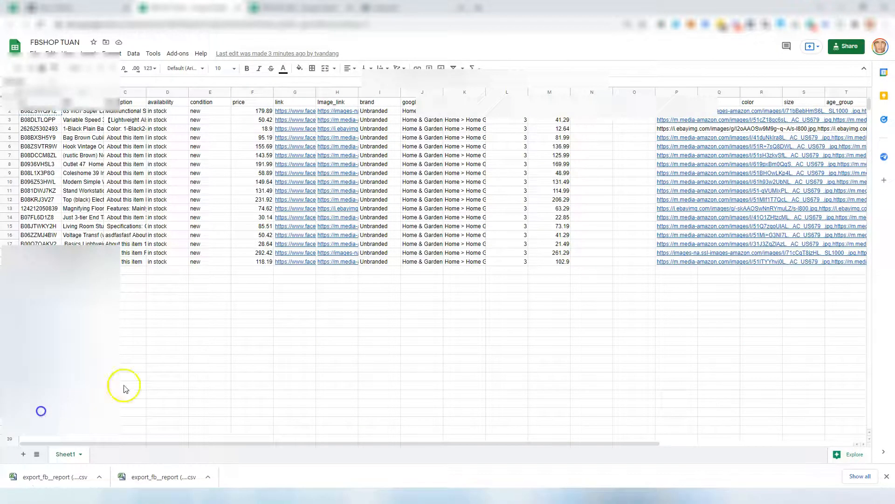
left_click(152, 376)
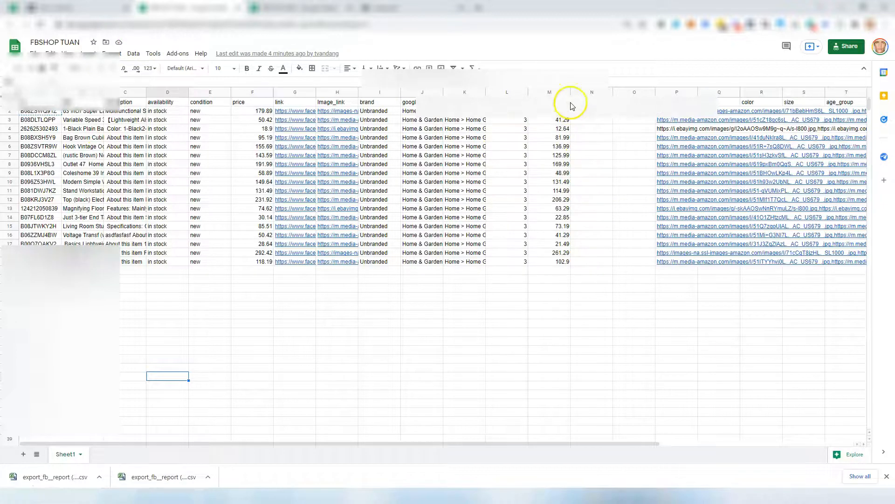
left_click(550, 92)
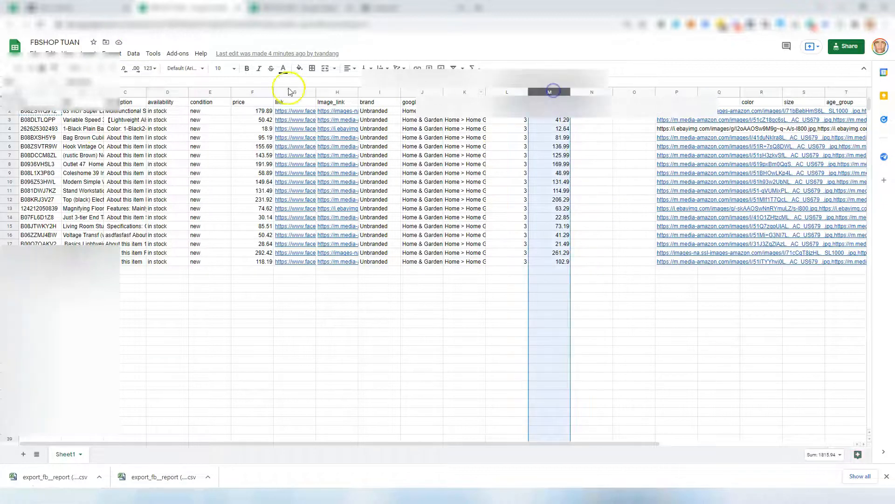
left_click(255, 93)
left_click(377, 313)
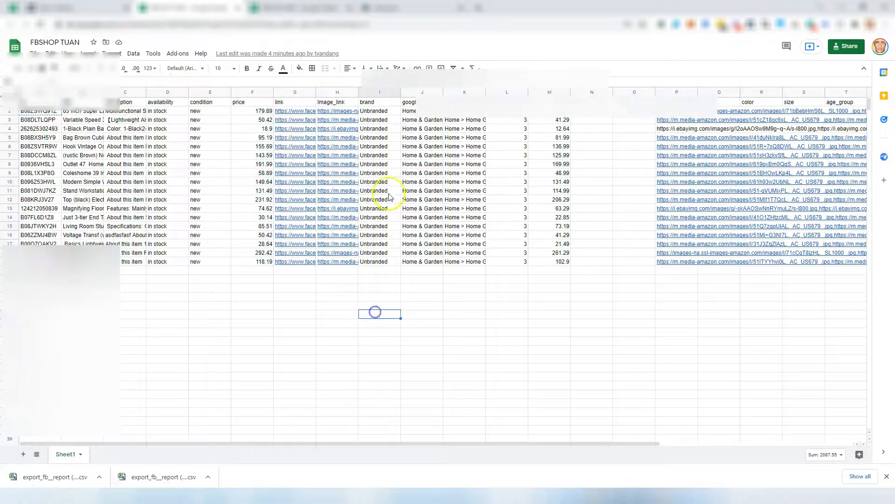
Step: Copy the FBSHOP MIKE sheet's sharing link, which gives anyone with the link Editor access
left_click(306, 12)
left_click(851, 44)
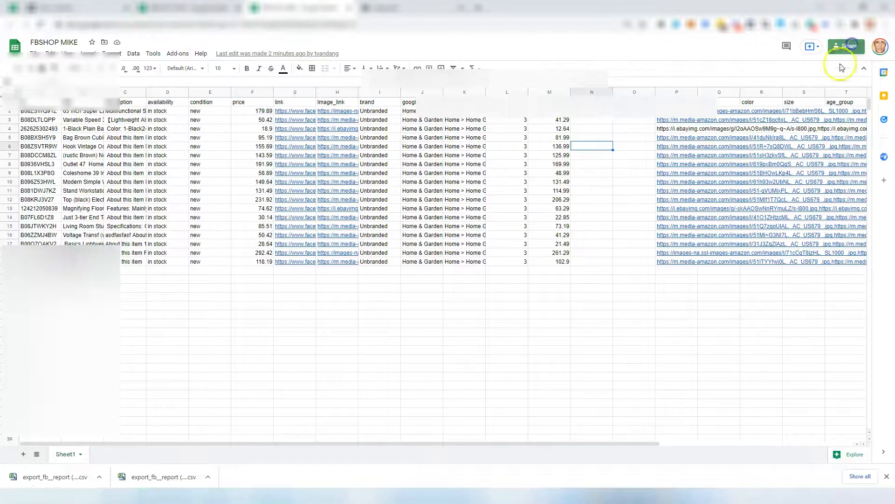
left_click(329, 317)
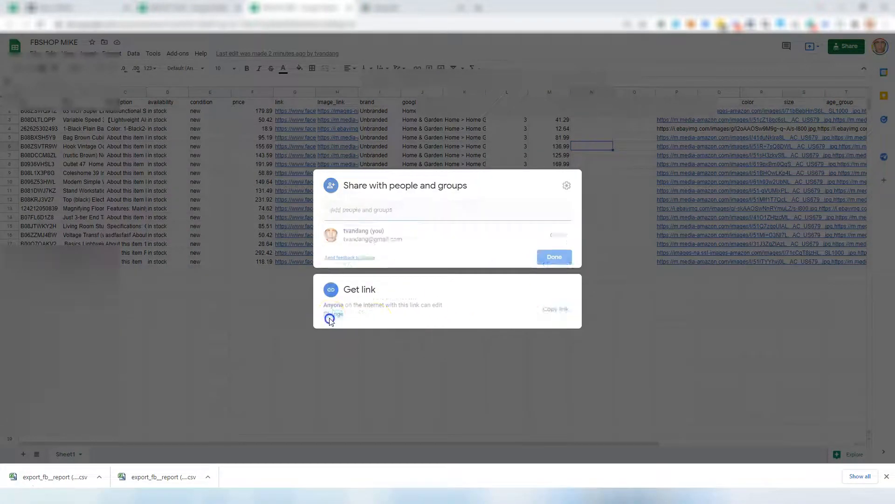
left_click(555, 260)
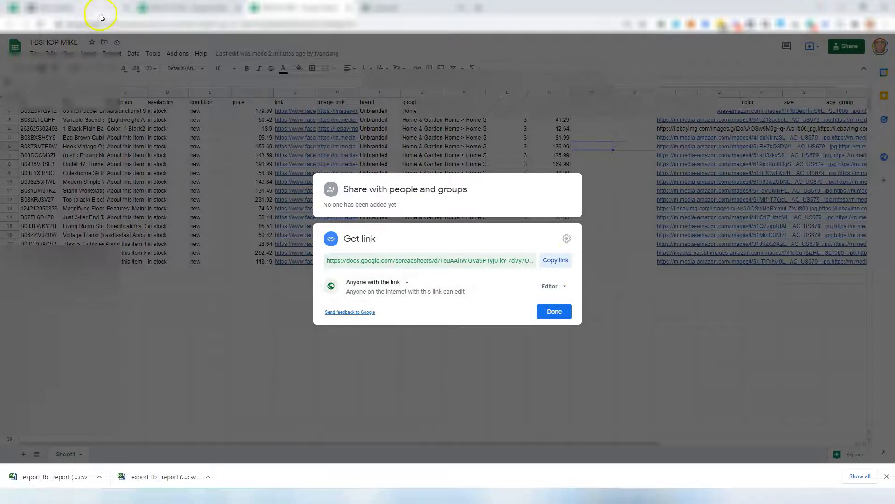
Step: Return to the data feed in Commerce Manager and check the feed URL and hourly schedule of its next upload
left_click(87, 5)
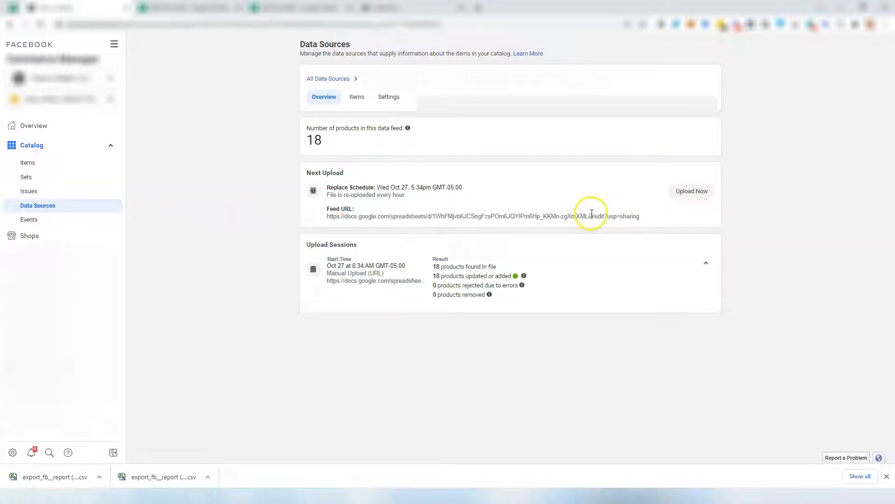
triple_click(554, 217)
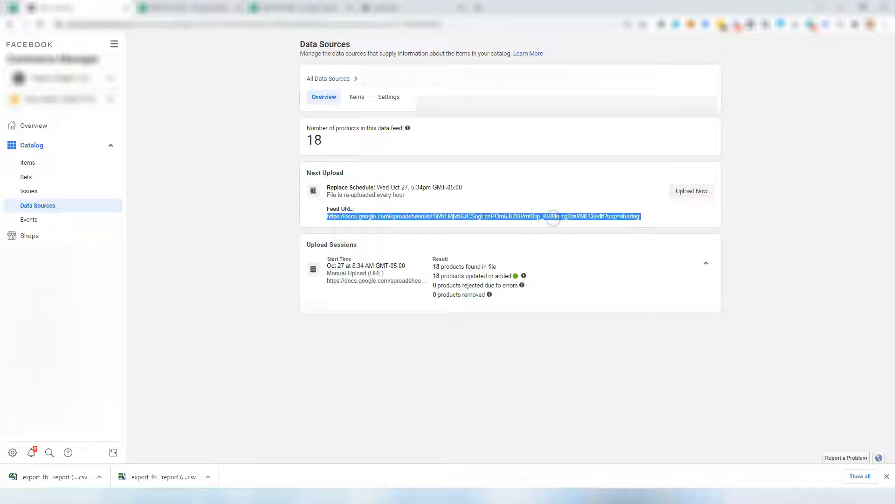
left_click(658, 363)
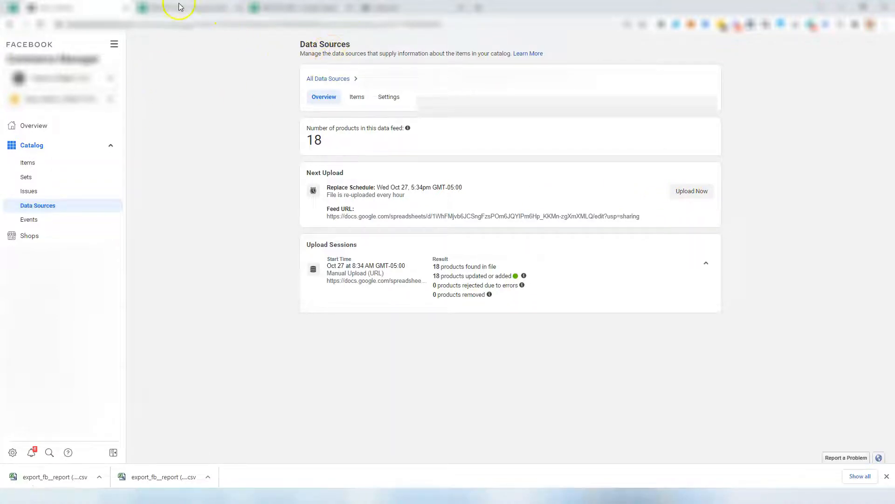
Step: Open the data feed's upload settings and request an immediate update for its hourly replace schedule
left_click(686, 194)
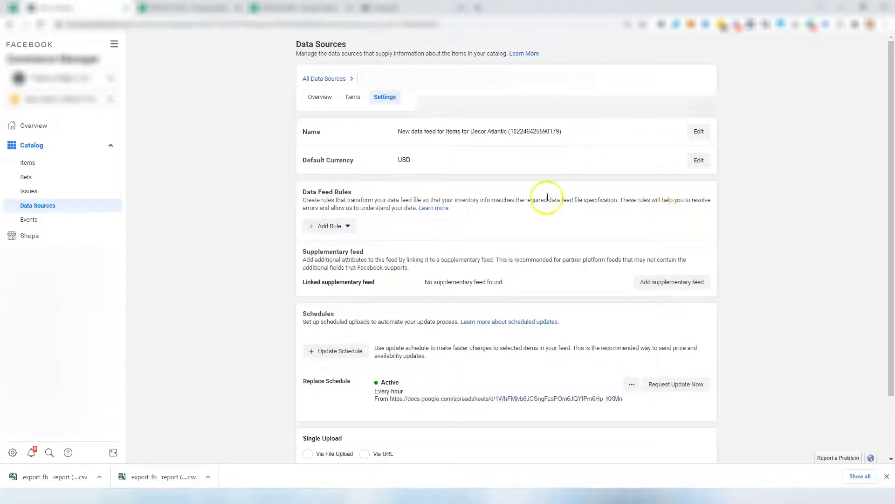
scroll(684, 195, "down", 2)
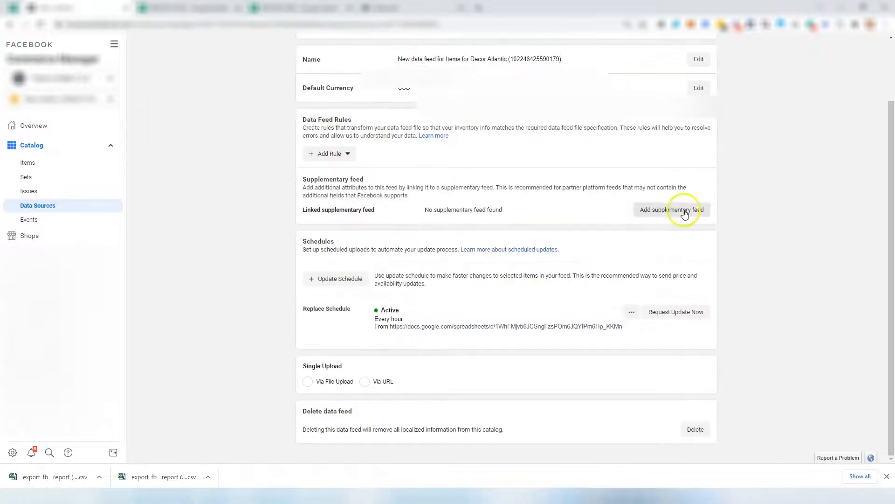
left_click(687, 316)
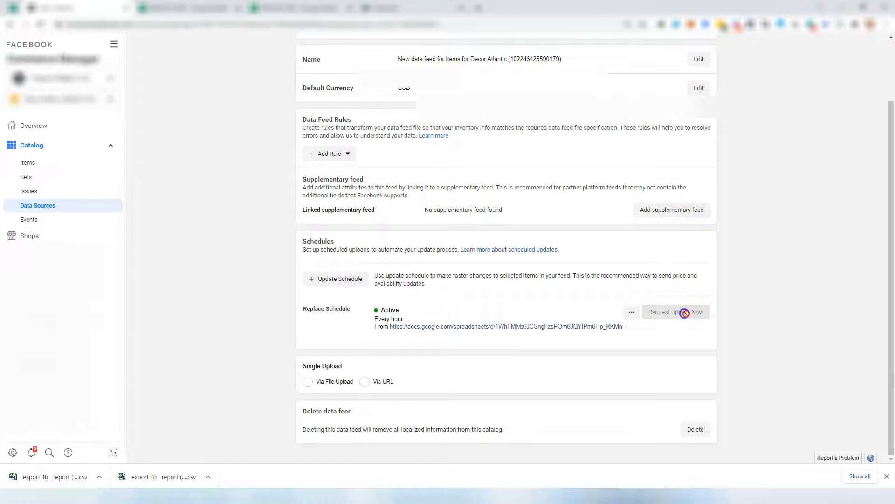